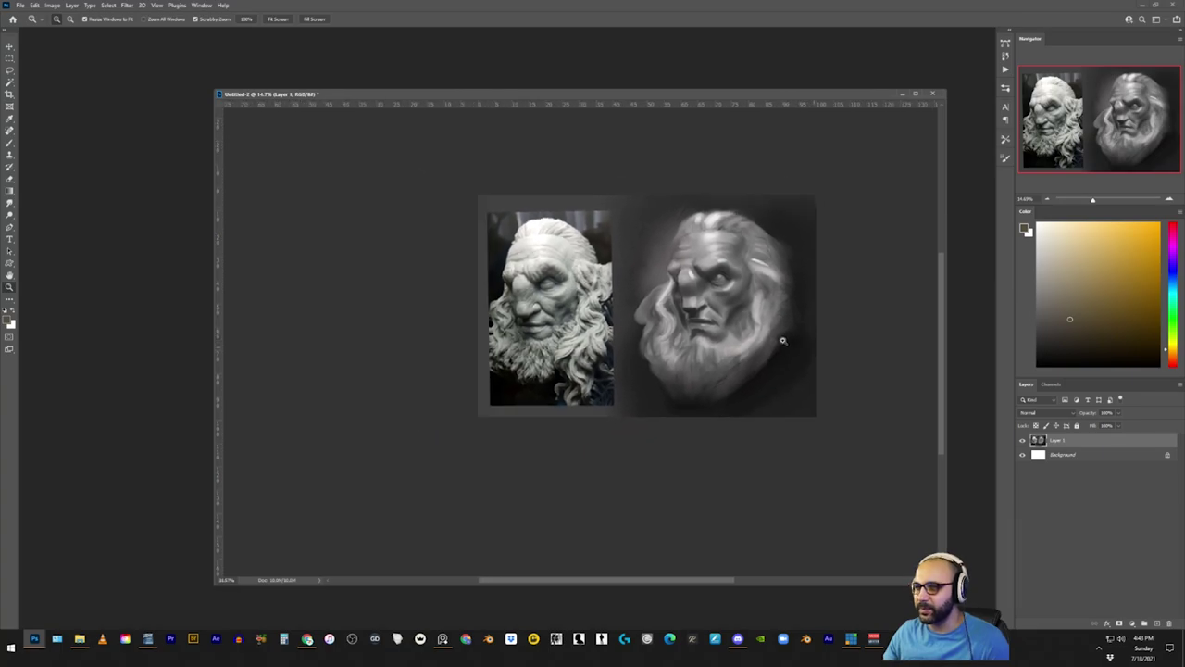
Step: Sketch orange outlines of the forehead and brow planes on a new layer, then delete them
left_click_drag(714, 289, 742, 256)
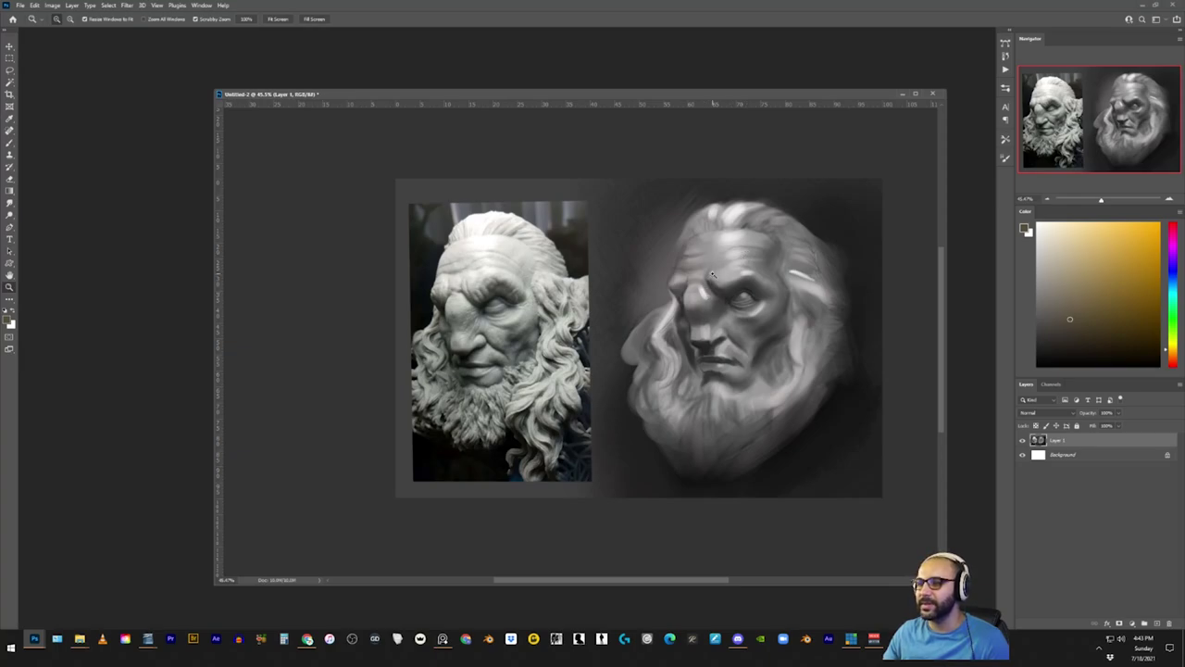
left_click(1161, 616)
key("b")
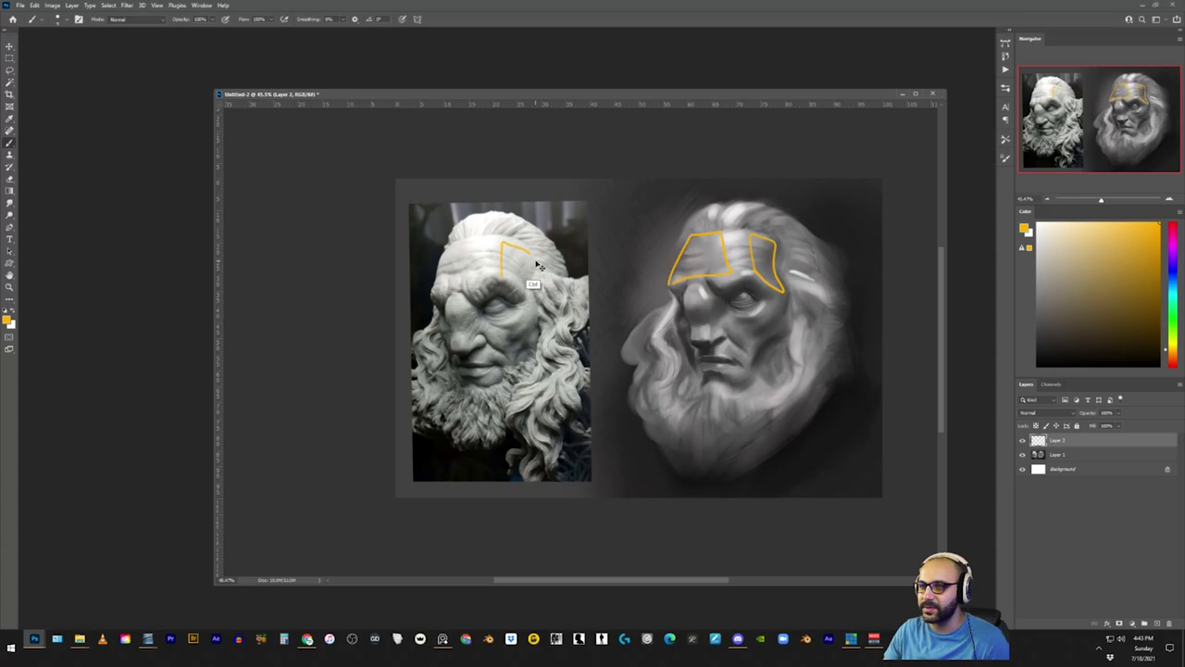
key("ctrl+z")
left_click_drag(537, 267, 503, 240)
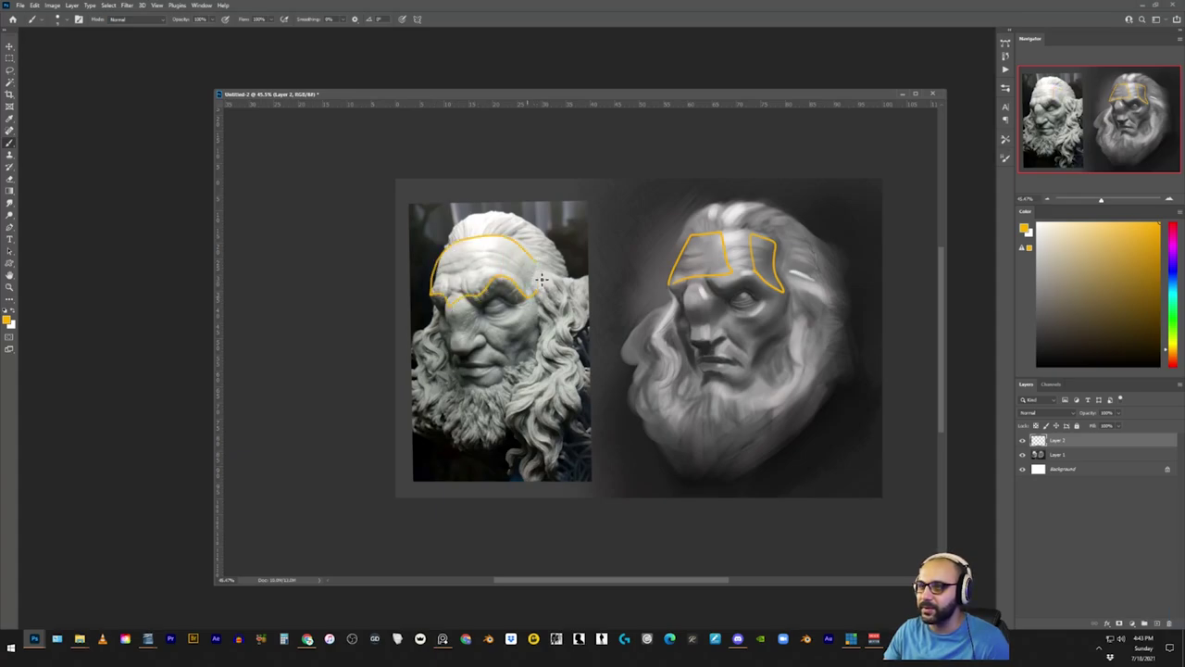
left_click_drag(542, 278, 500, 319)
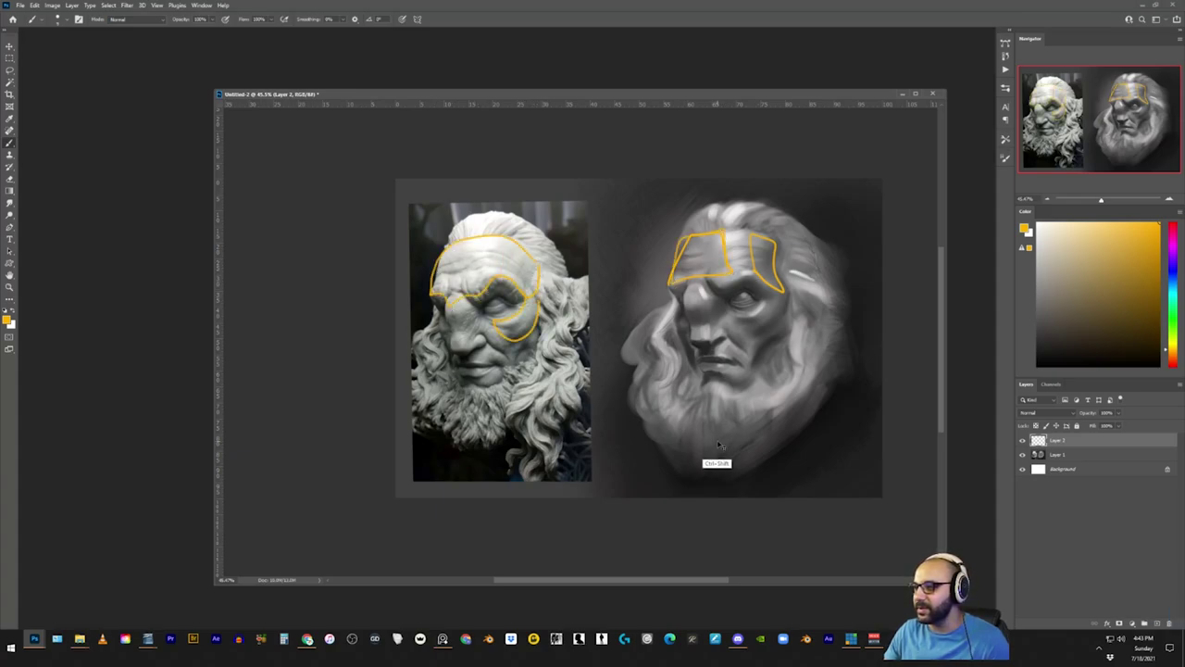
key("Delete")
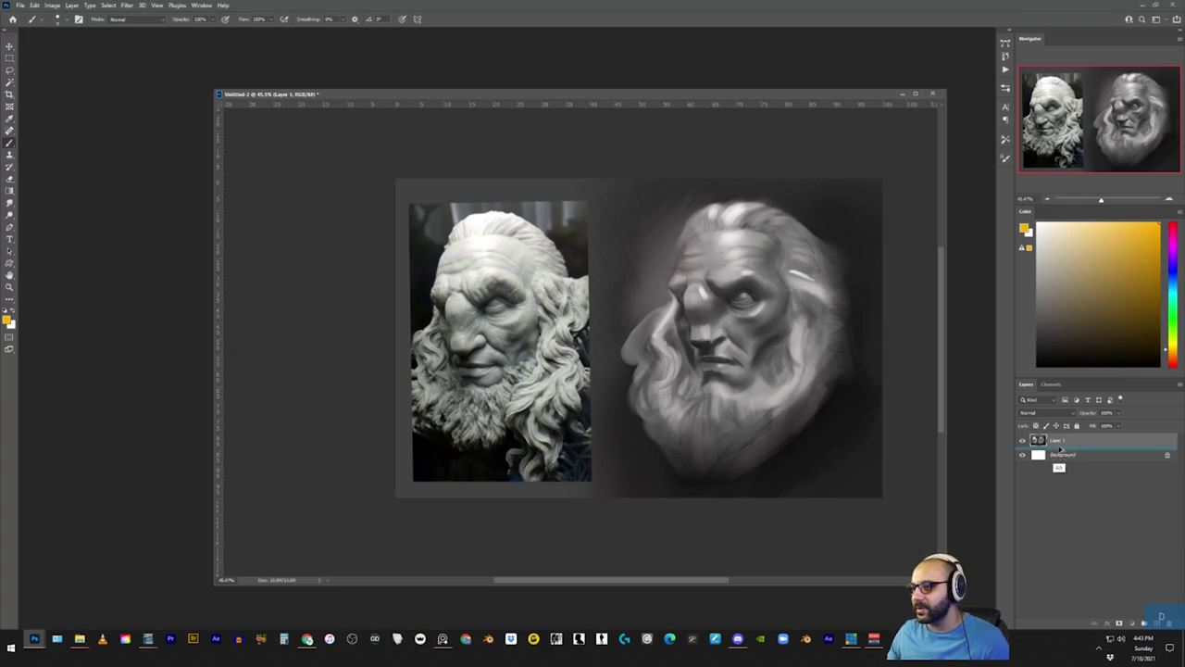
Step: Duplicate the painted layer and brighten its lighter tones with Levels
key("ctrl+j")
key("ctrl+l")
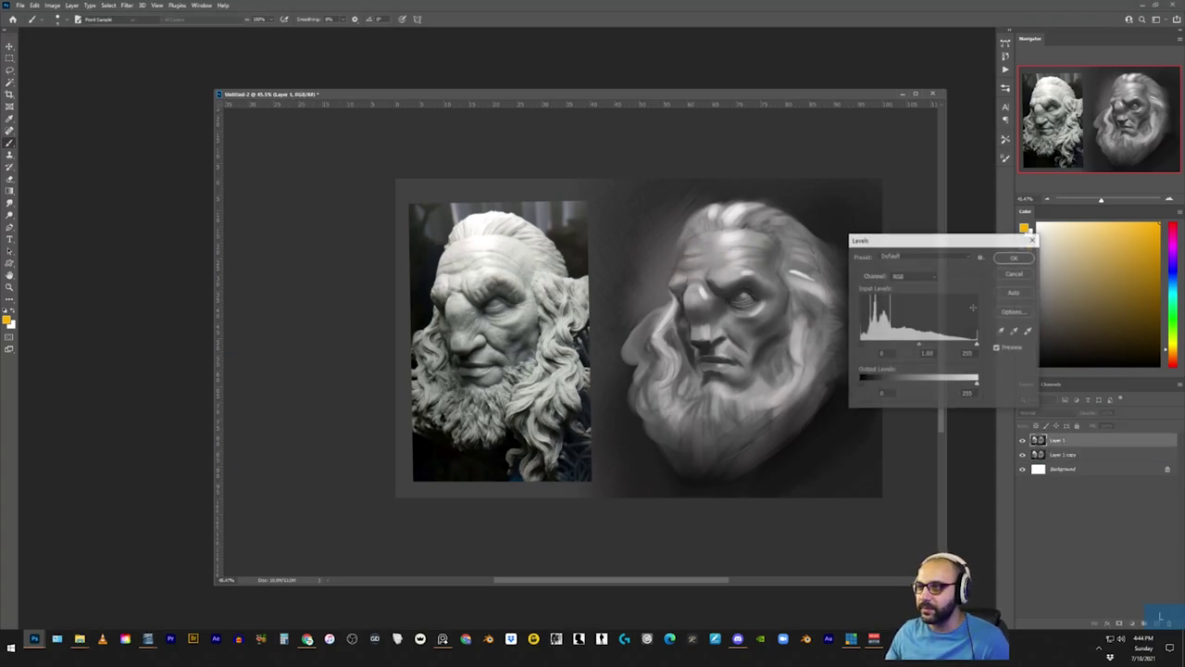
left_click_drag(977, 345, 944, 345)
key("Return")
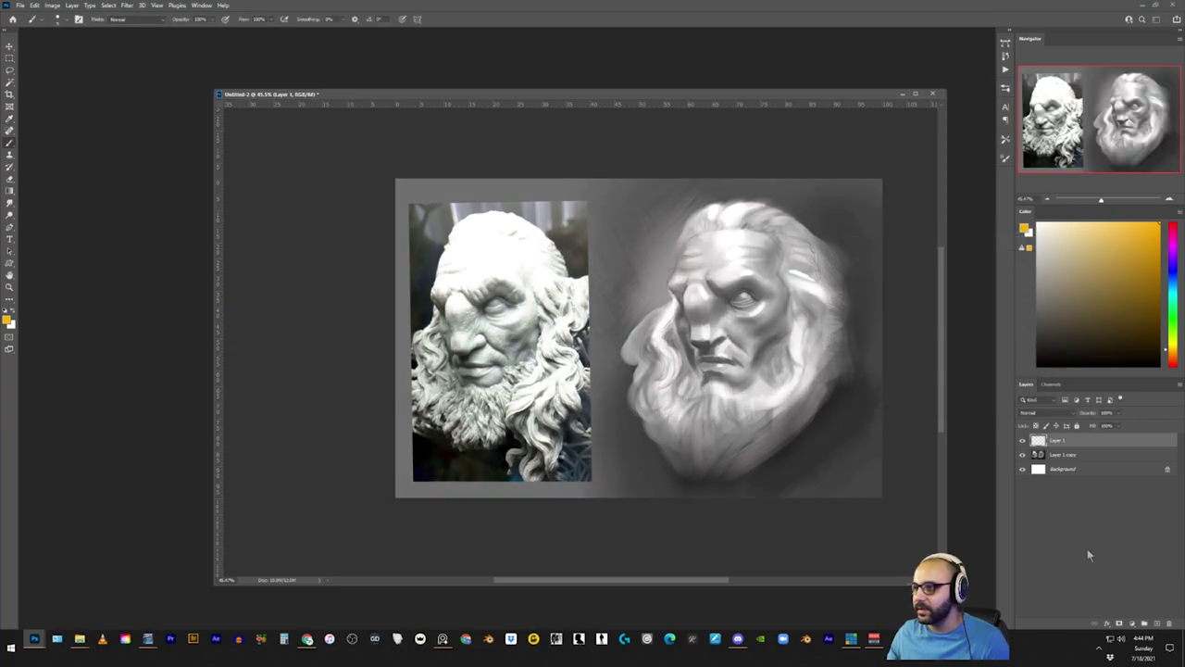
Step: Add an inverted mask and paint the brightening back onto the hair, forehead, eye and cheek
left_click(1118, 622)
key("d")
key("ctrl+i")
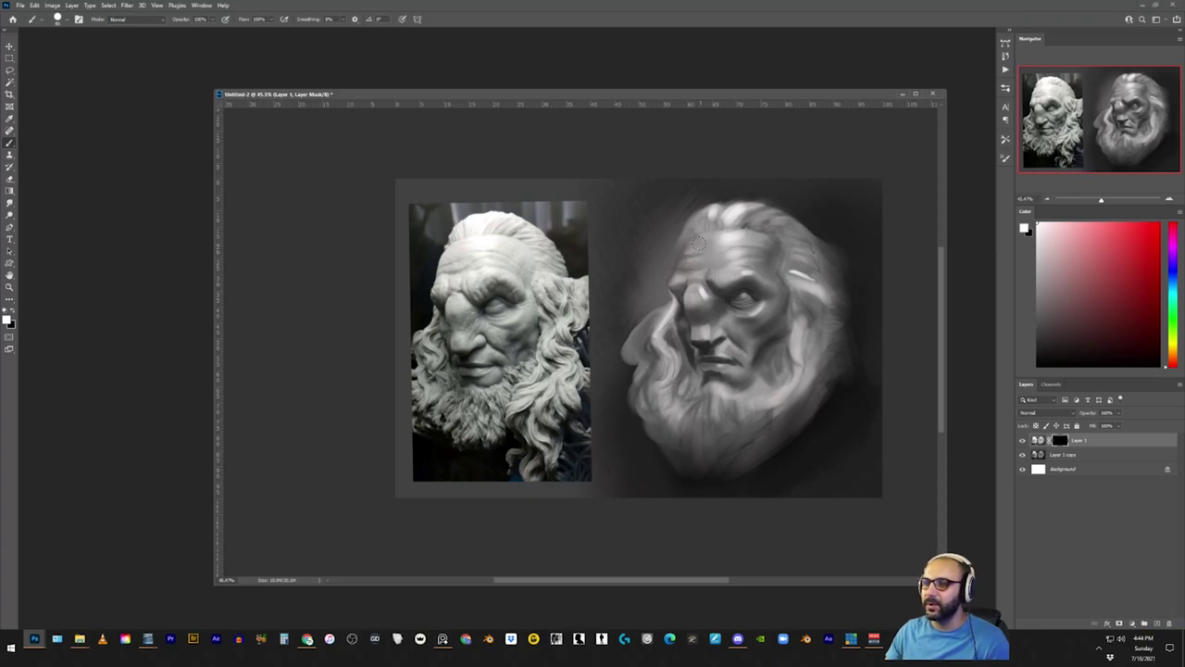
mouse_move(700, 242)
left_mouse_down()
mouse_move(687, 276)
mouse_move(713, 242)
mouse_move(754, 256)
mouse_move(765, 237)
left_mouse_up()
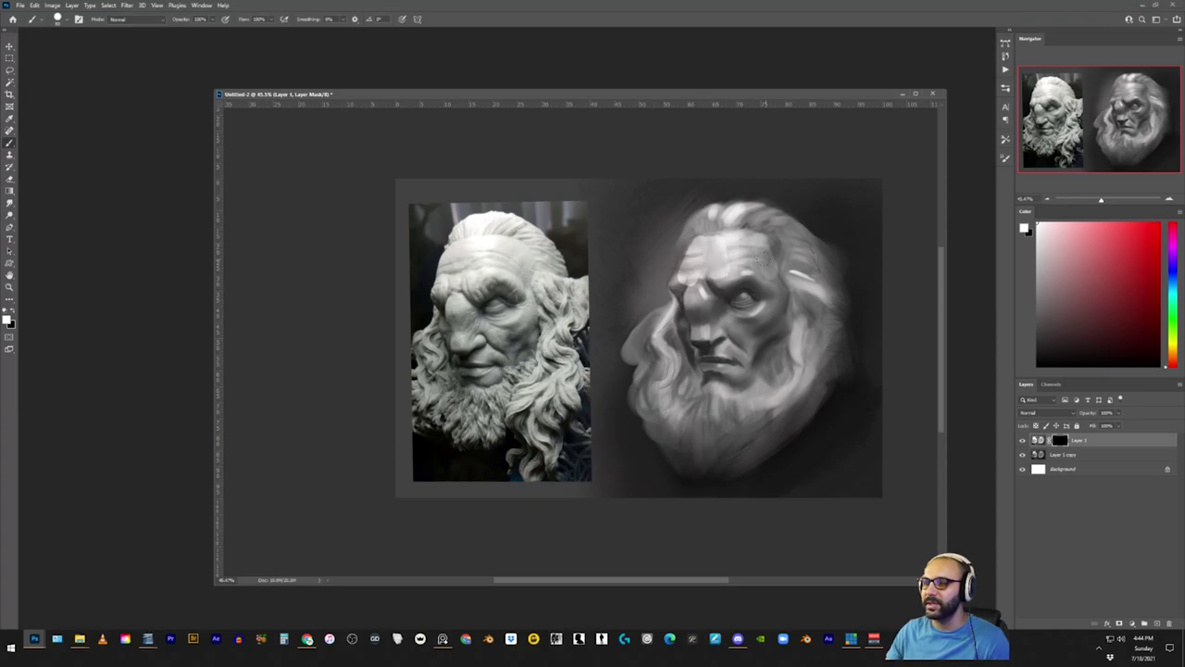
mouse_move(770, 293)
left_mouse_down()
mouse_move(754, 229)
mouse_move(796, 219)
mouse_move(729, 227)
mouse_move(690, 250)
mouse_move(728, 243)
left_mouse_up()
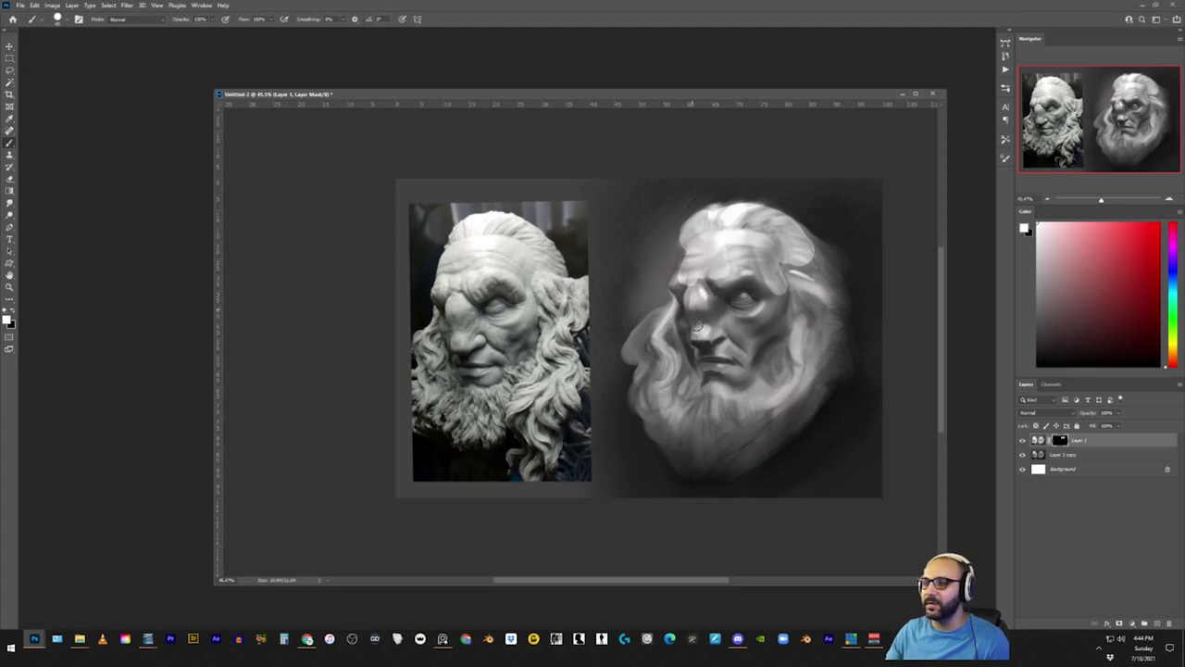
mouse_move(714, 310)
left_mouse_down()
mouse_move(726, 322)
mouse_move(778, 303)
mouse_move(759, 315)
mouse_move(737, 374)
mouse_move(752, 374)
left_mouse_up()
key("z")
mouse_move(770, 332)
left_mouse_down()
mouse_move(720, 312)
mouse_move(690, 333)
left_mouse_up()
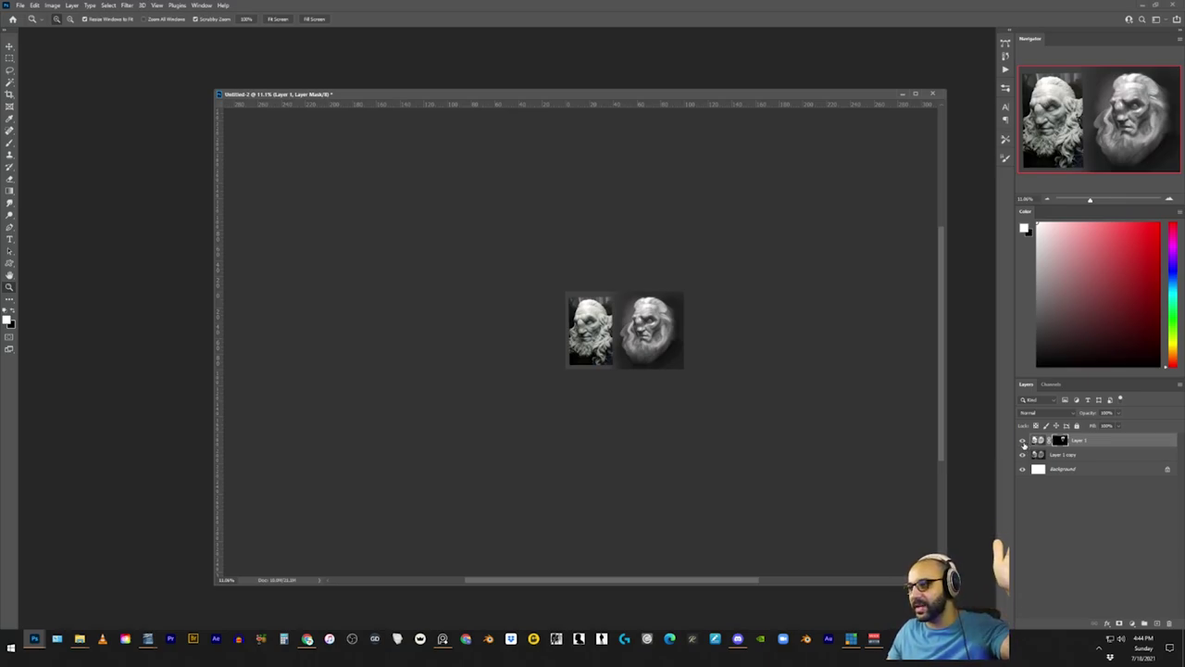
Step: Compare the sculpture study with the brightened layer hidden and shown, then set Layer 1 to 70% opacity
left_click(1024, 440)
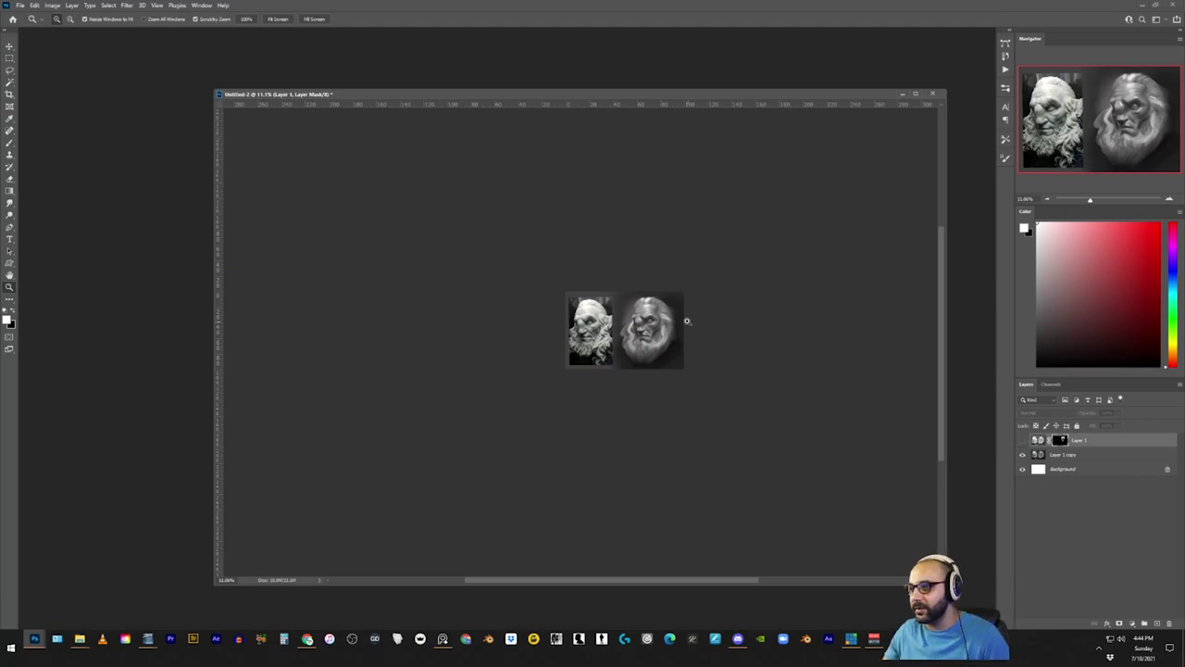
left_click_drag(683, 323, 693, 322)
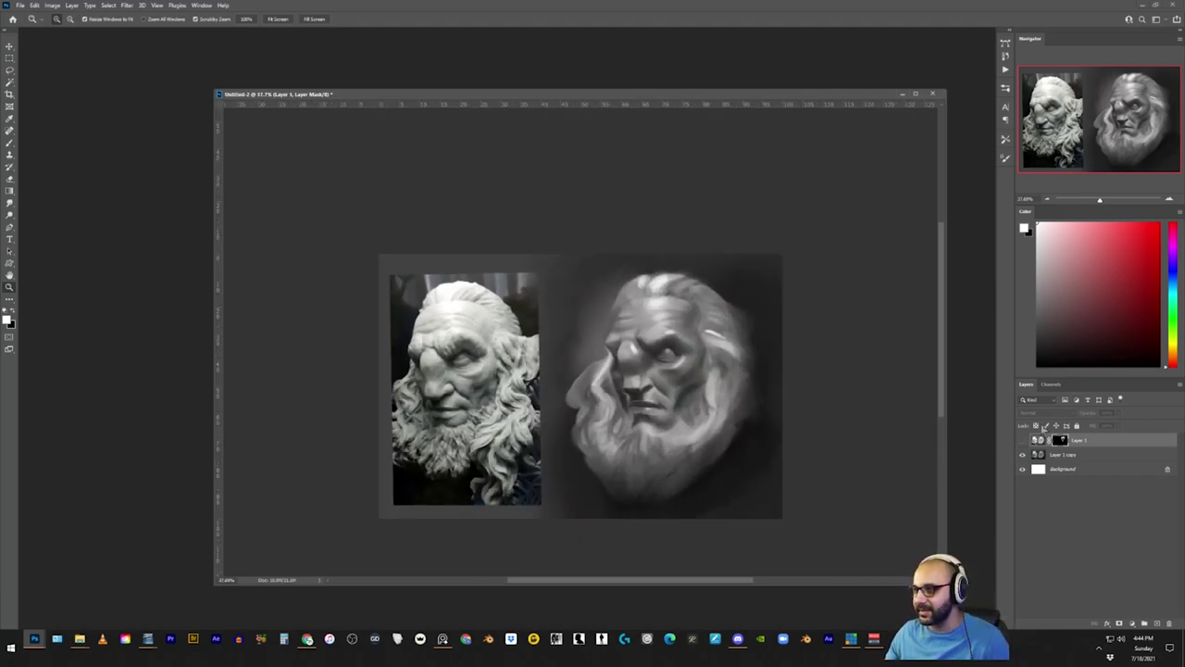
left_click(1024, 441)
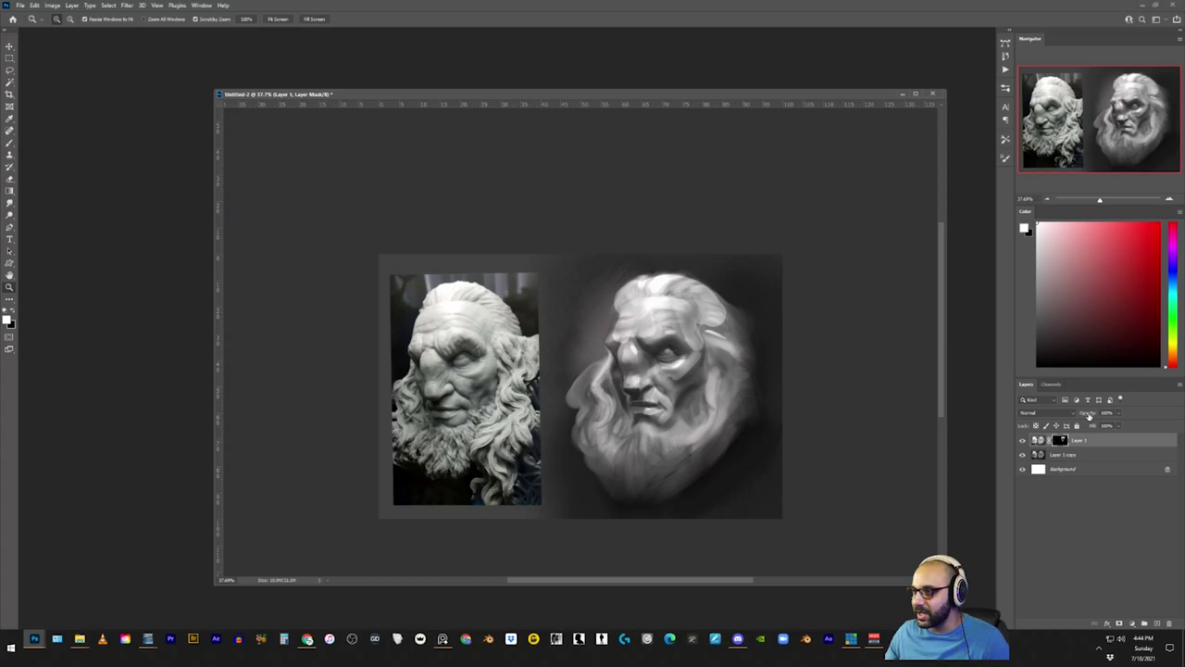
key("7")
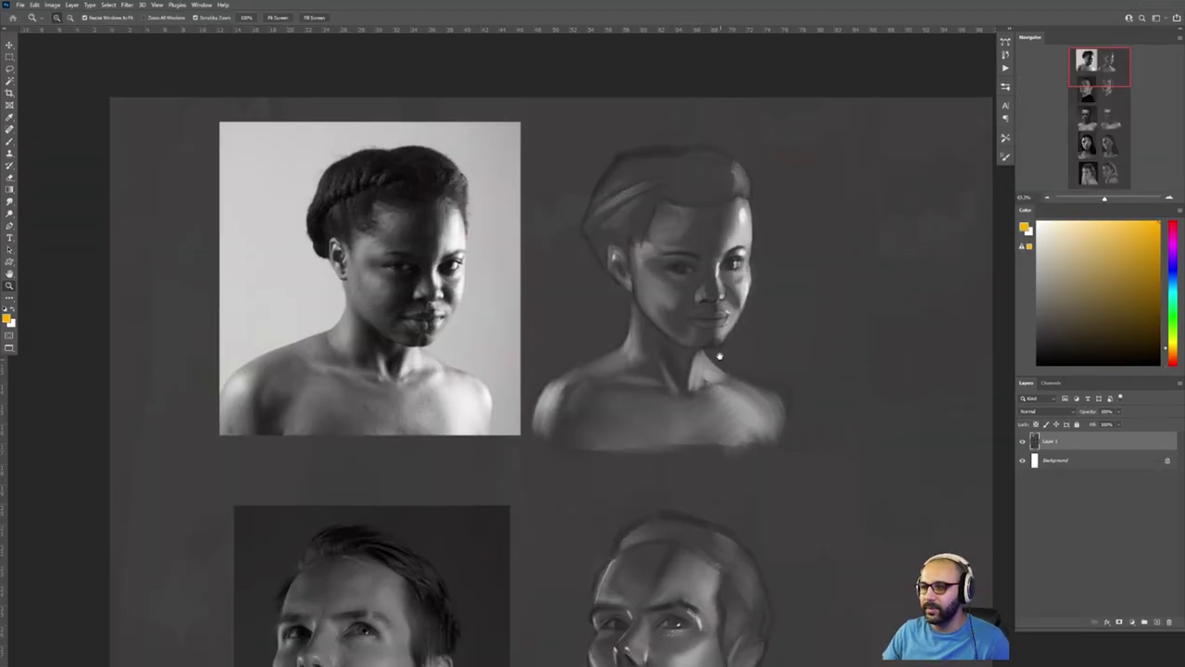
Step: Pan and zoom through the portrait grid to the last pair, the woman looking over her shoulder
left_click_drag(720, 355, 698, 223)
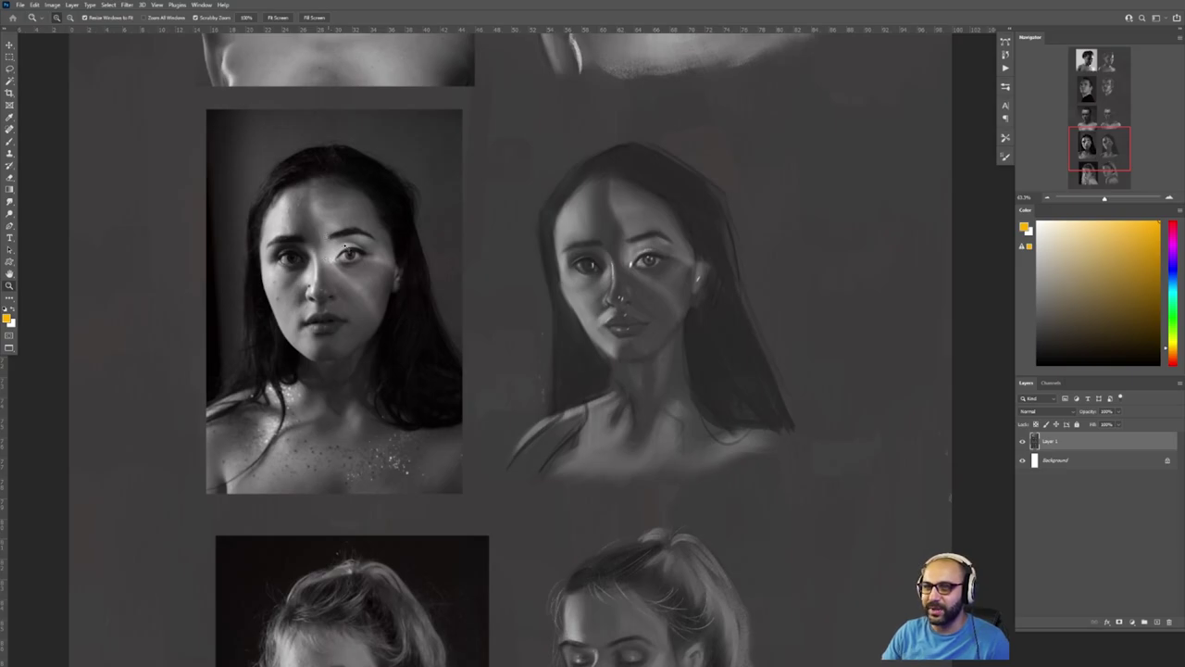
left_click(345, 247)
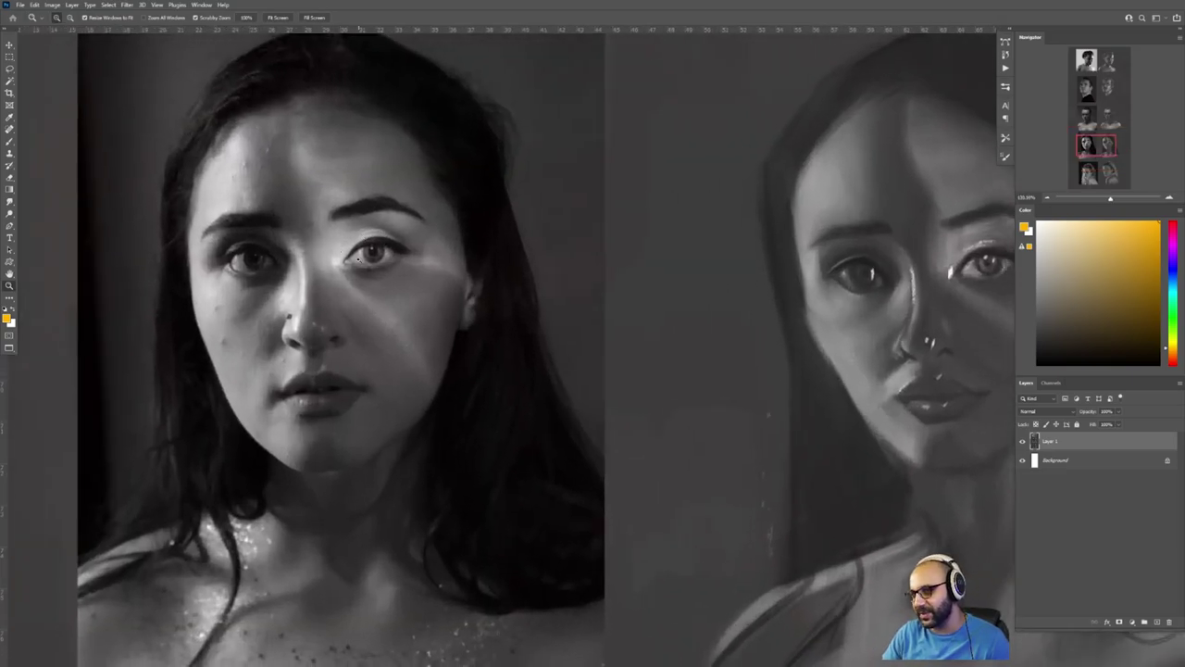
left_click_drag(353, 262, 328, 275)
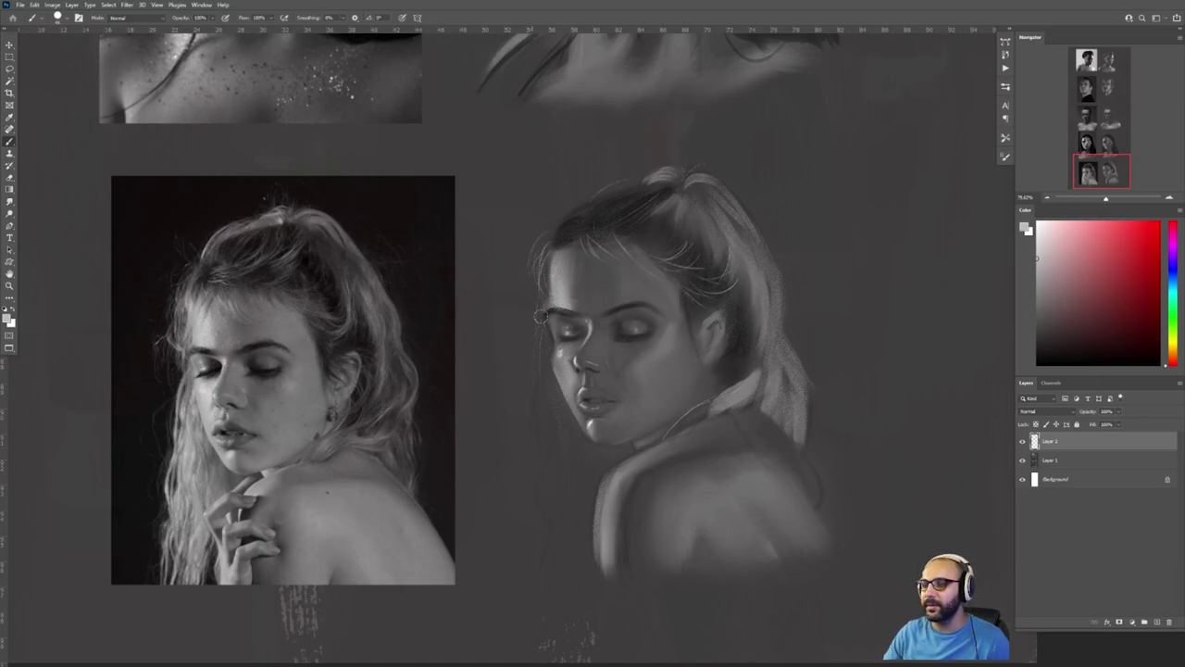
Step: Add a new layer and choose a bright magenta drawing colour
key("ctrl+alt+1")
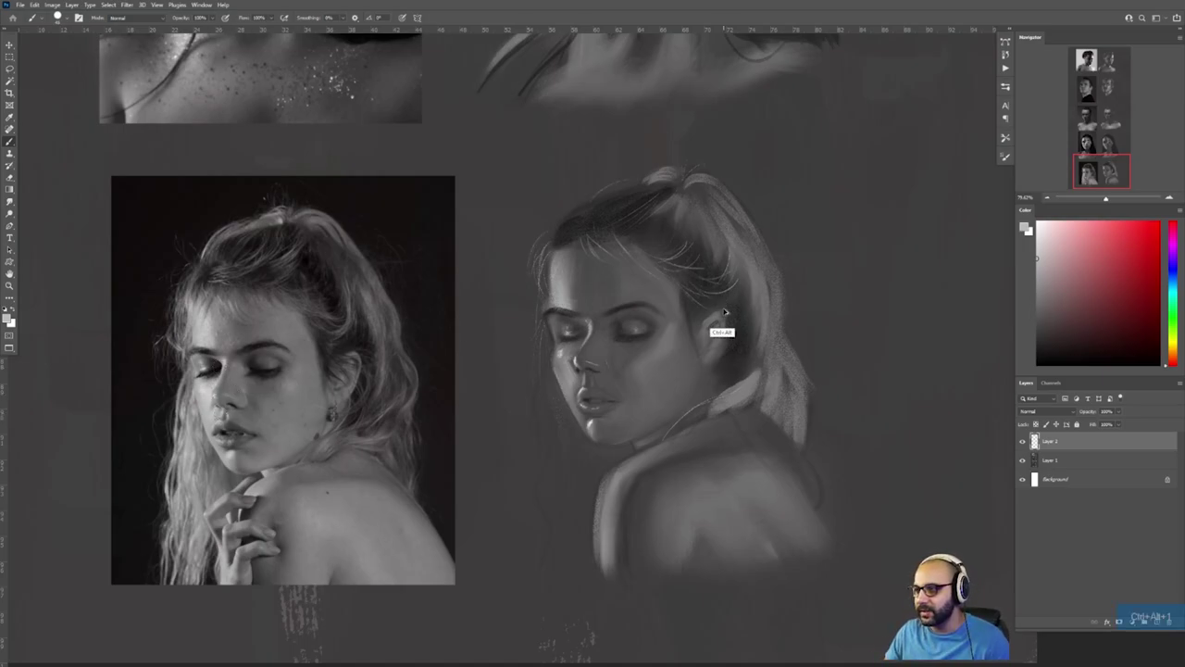
left_click_drag(565, 394, 664, 388)
left_click(667, 369, "alt")
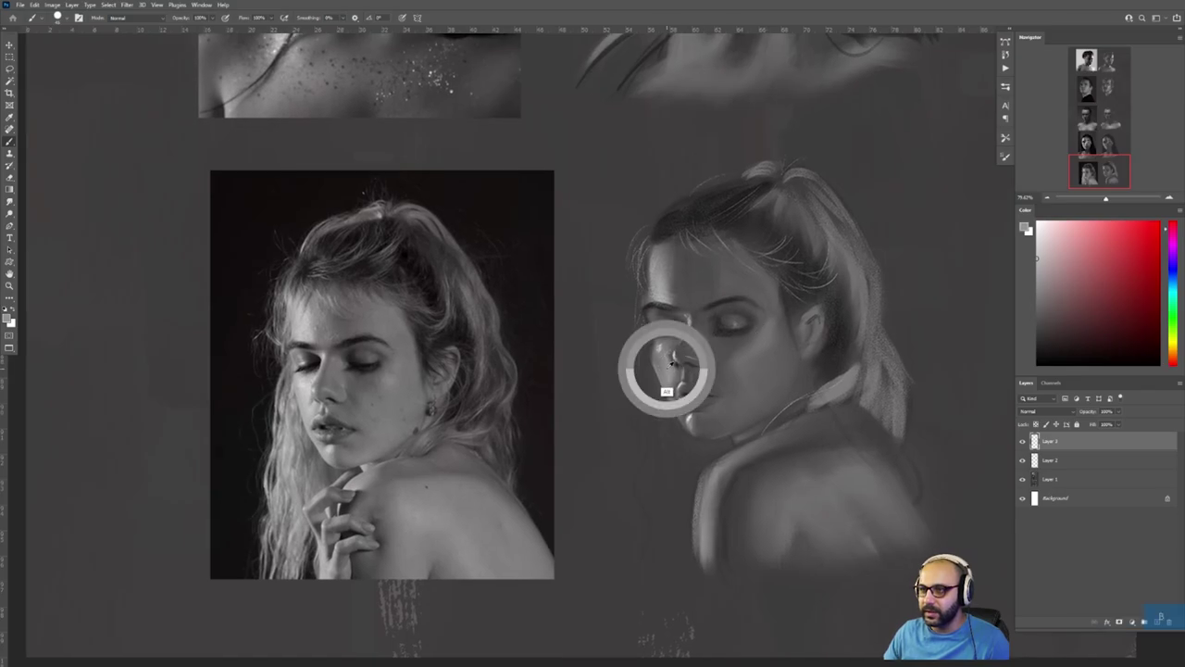
left_click(1035, 244)
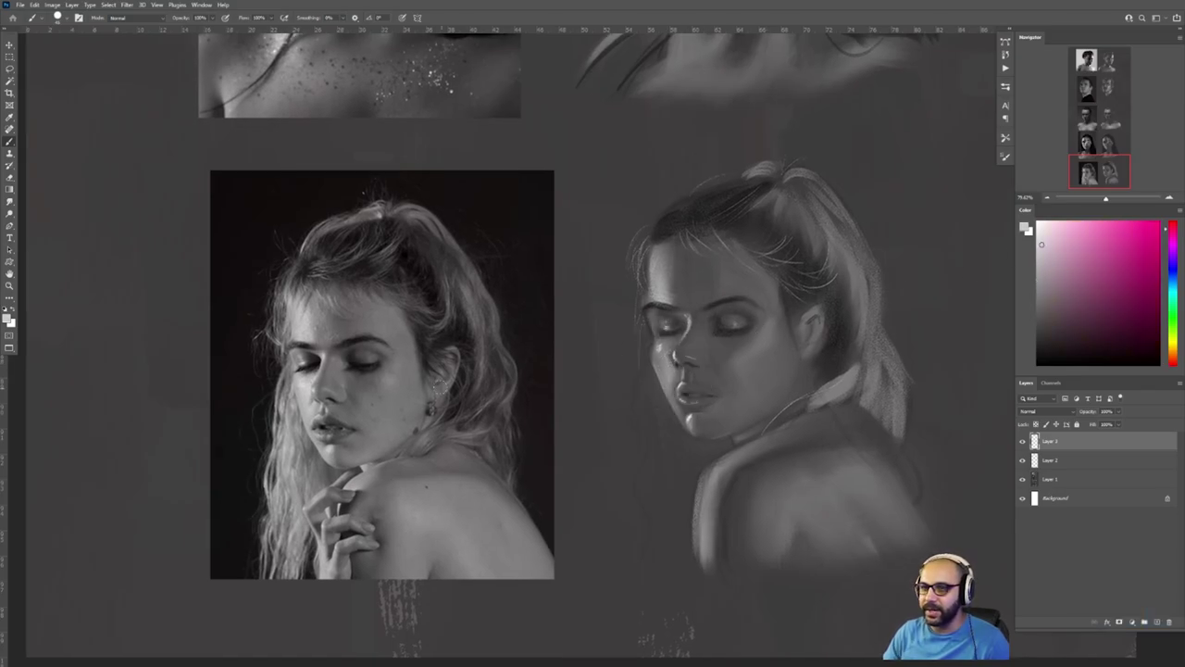
left_click(1158, 223)
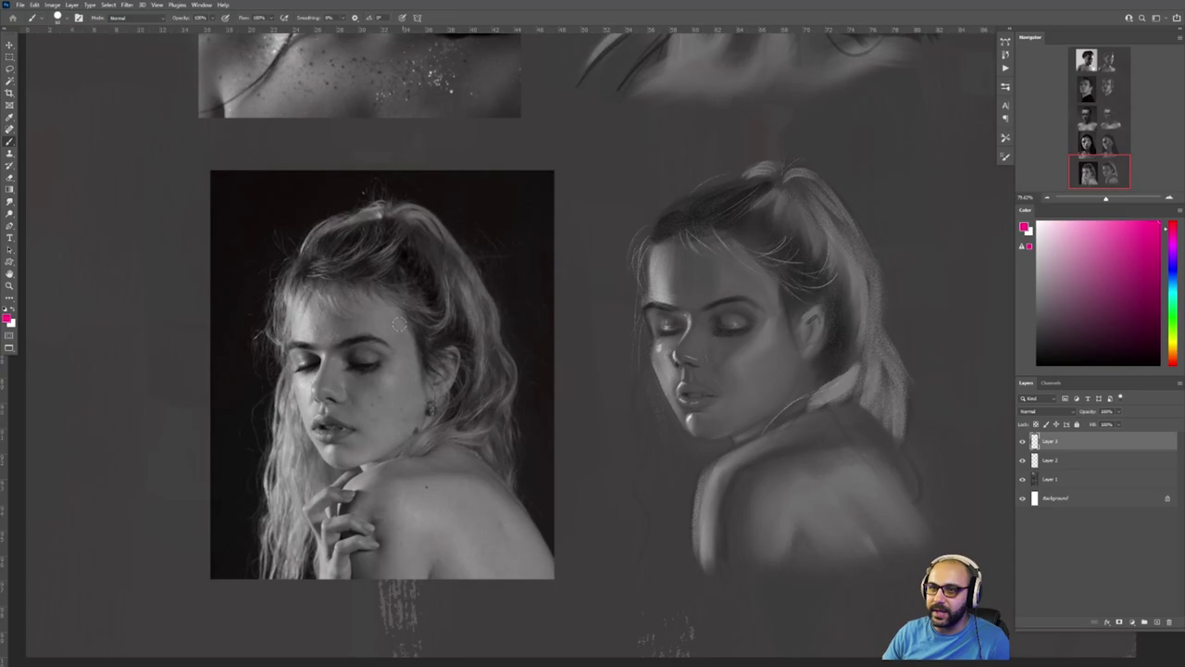
Step: Trace the lit cheek edge and forehead shape in magenta on the reference photo
key("z")
left_click_drag(269, 414, 326, 405)
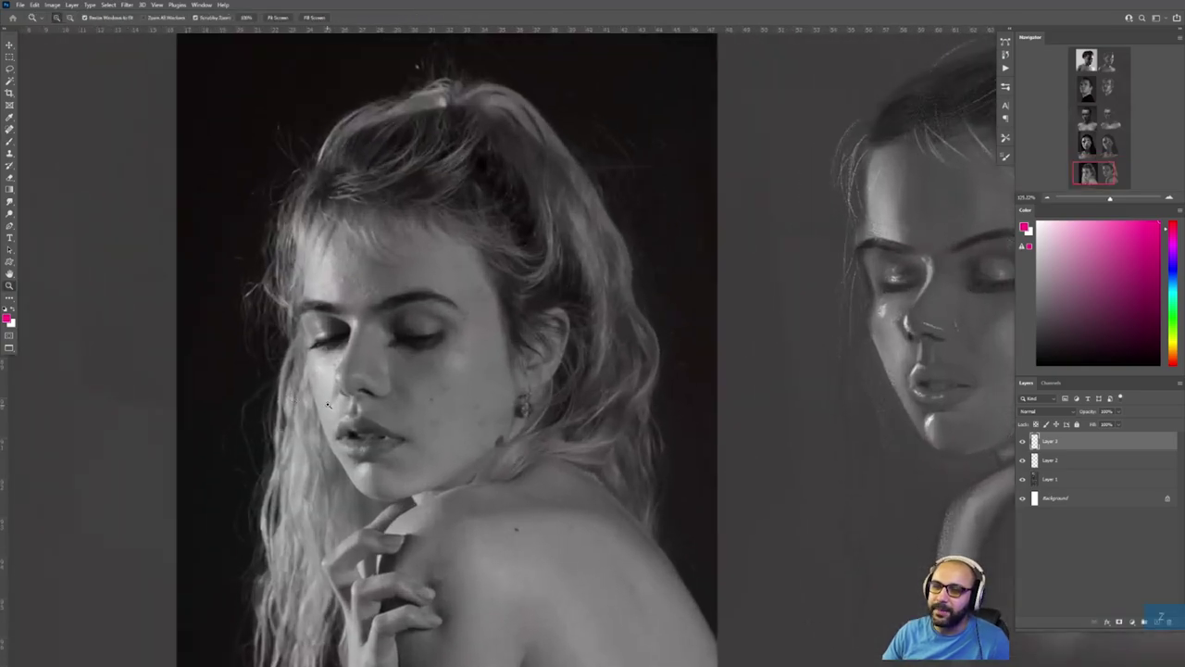
key("b")
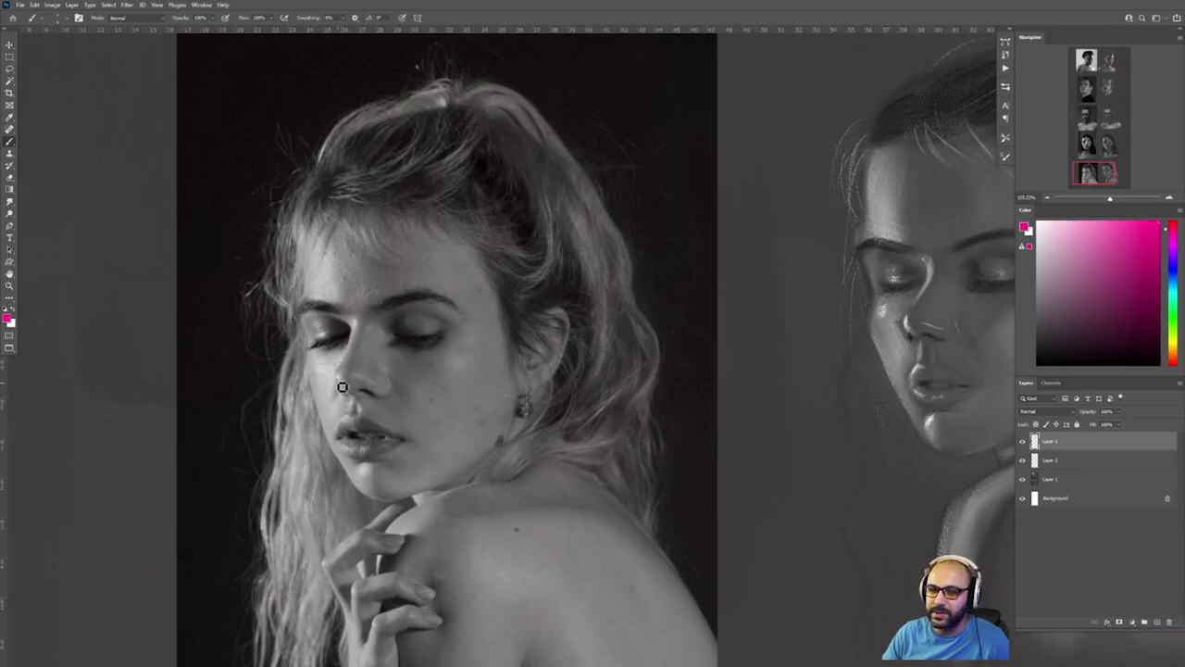
mouse_move(337, 381)
left_mouse_down()
mouse_move(364, 428)
mouse_move(361, 461)
mouse_move(382, 482)
mouse_move(375, 505)
mouse_move(336, 440)
mouse_move(310, 359)
mouse_move(312, 348)
mouse_move(355, 343)
mouse_move(353, 324)
mouse_move(358, 351)
mouse_move(339, 395)
left_mouse_up()
mouse_move(311, 299)
left_mouse_down()
mouse_move(339, 312)
mouse_move(330, 247)
mouse_move(312, 243)
mouse_move(310, 310)
left_mouse_up()
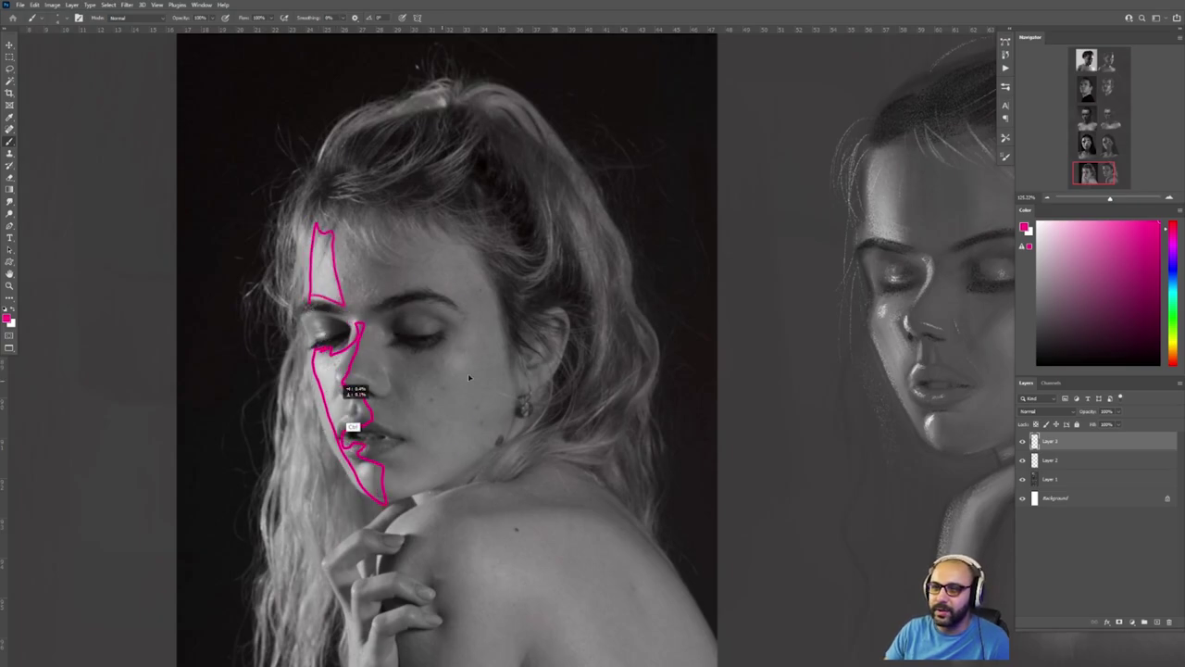
Step: Move the magenta outlines off the photo and place them beside the painted portrait
left_click_drag(352, 417, 718, 389)
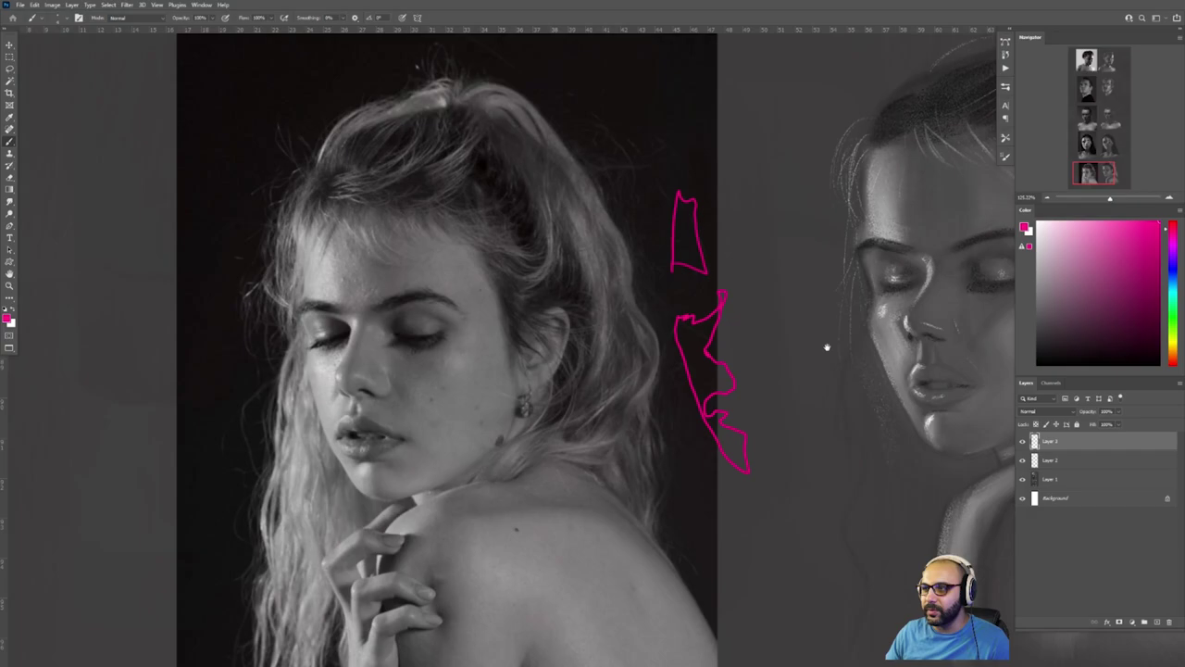
left_click_drag(825, 343, 423, 357)
mouse_move(303, 395)
left_mouse_down()
mouse_move(529, 344)
mouse_move(908, 325)
mouse_move(651, 305)
mouse_move(598, 328)
left_mouse_up()
Step: Fade the outlines to about 60% and fill the outlined light shapes in light grey-pink on a new layer
left_click_drag(1094, 412, 1074, 412)
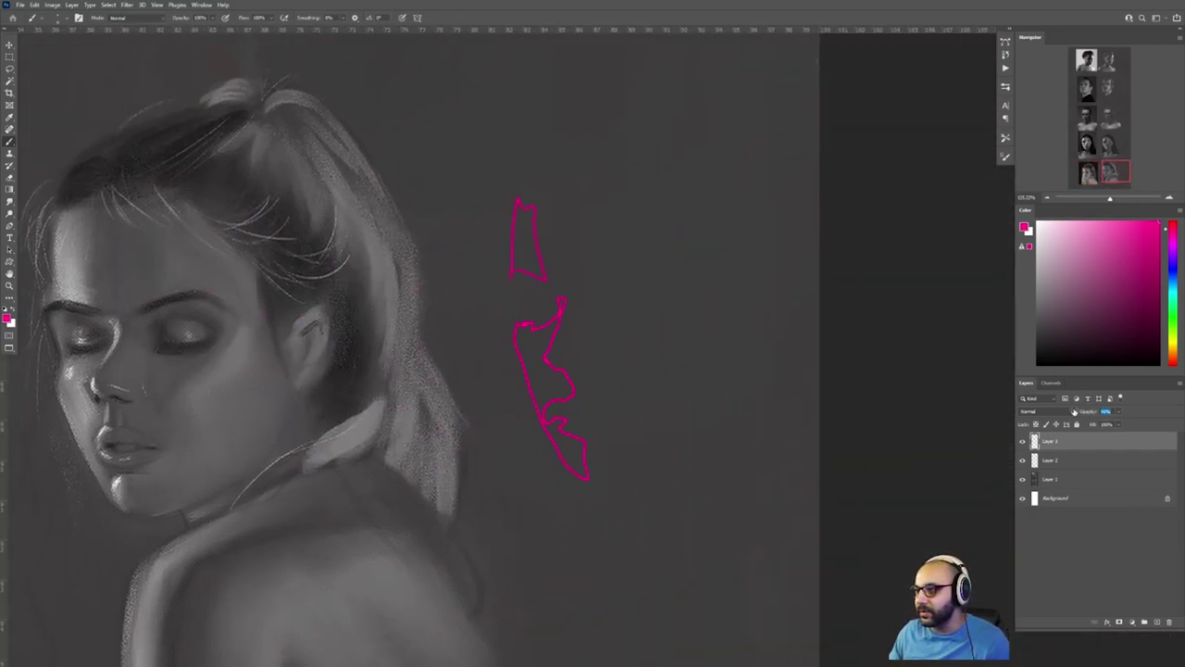
left_click(1055, 461)
left_click(1026, 246)
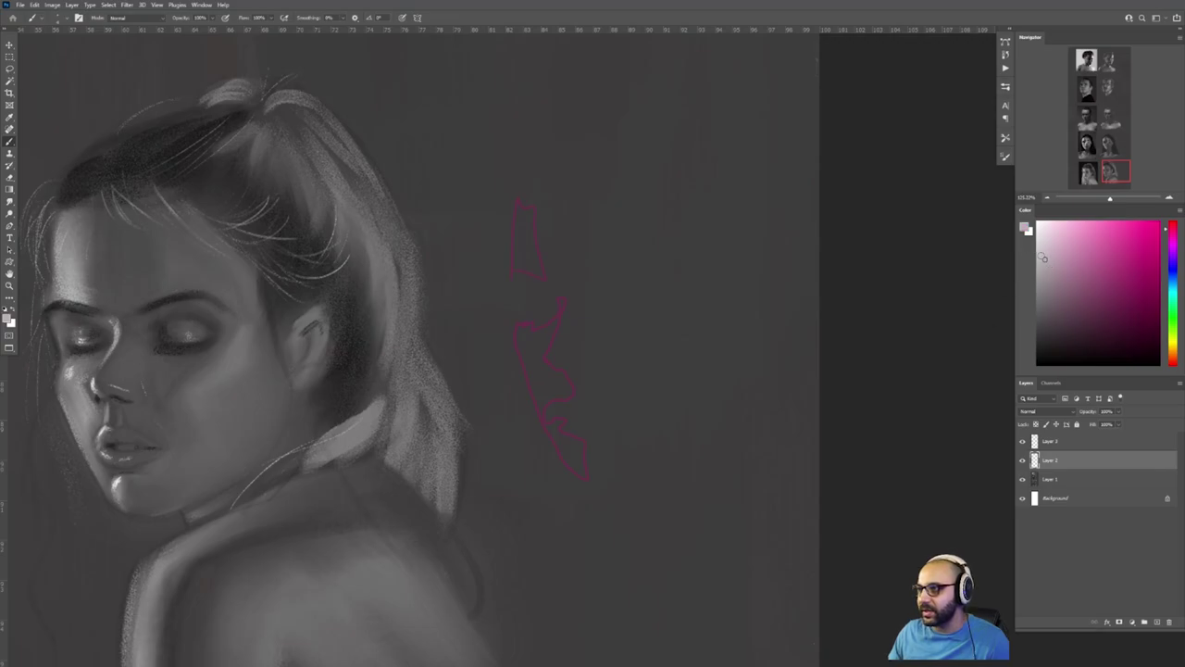
left_click(1034, 251)
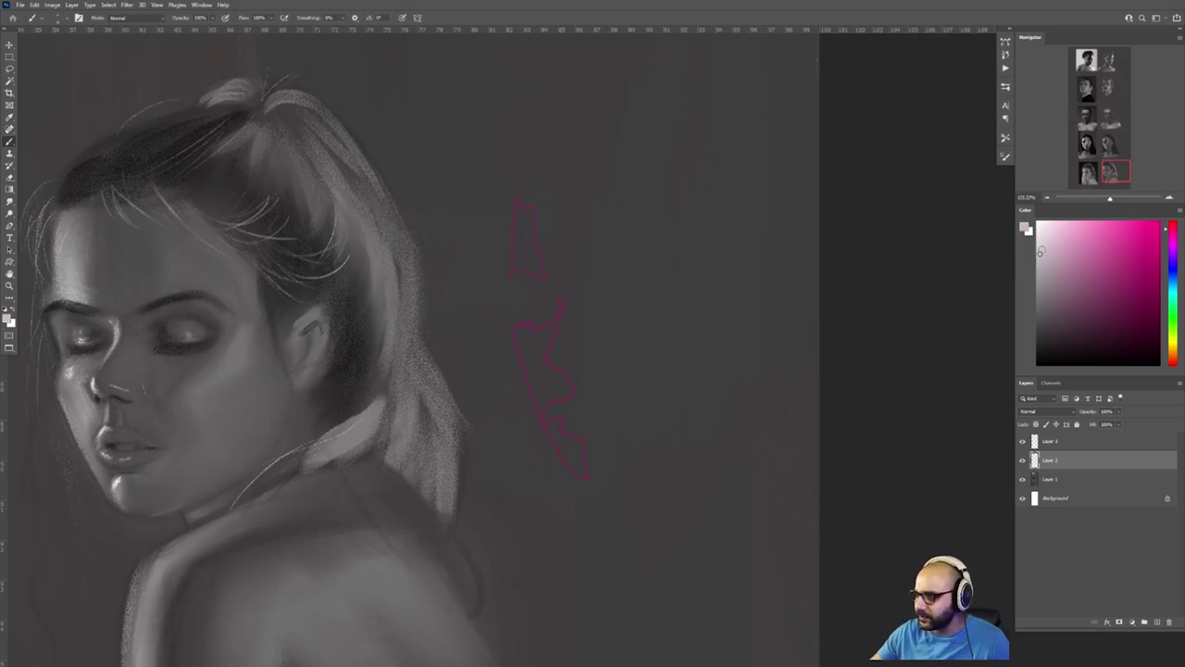
left_click(1157, 622)
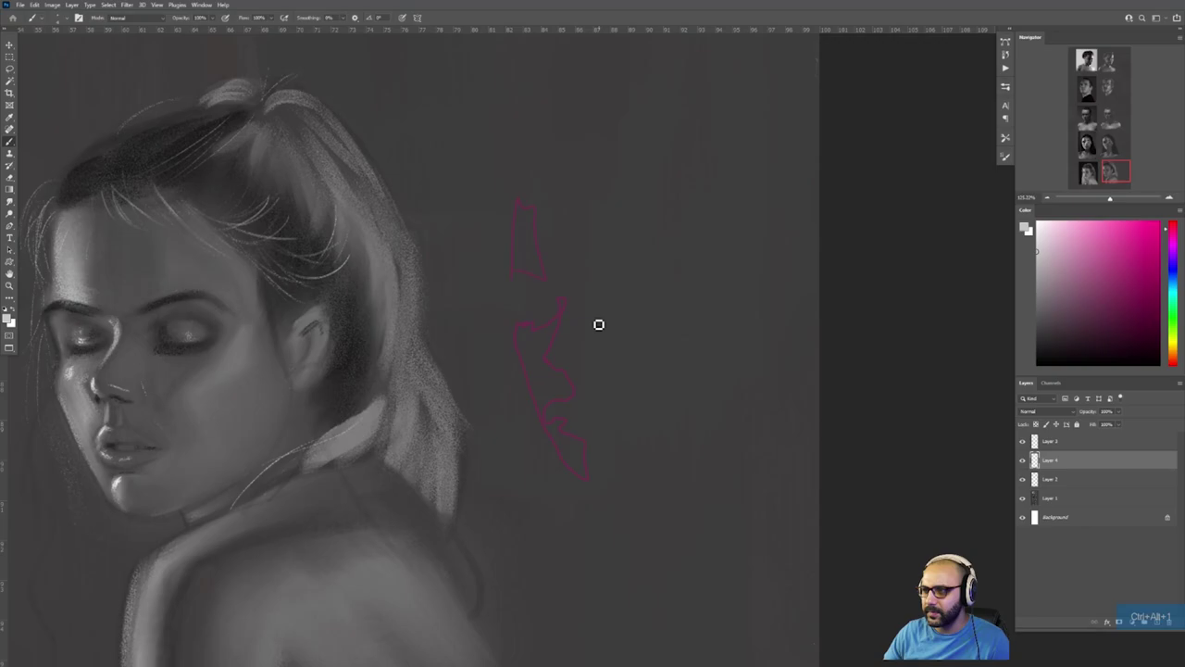
mouse_move(524, 335)
left_mouse_down()
mouse_move(526, 353)
mouse_move(560, 305)
mouse_move(545, 399)
mouse_move(569, 396)
mouse_move(545, 415)
mouse_move(584, 473)
left_mouse_up()
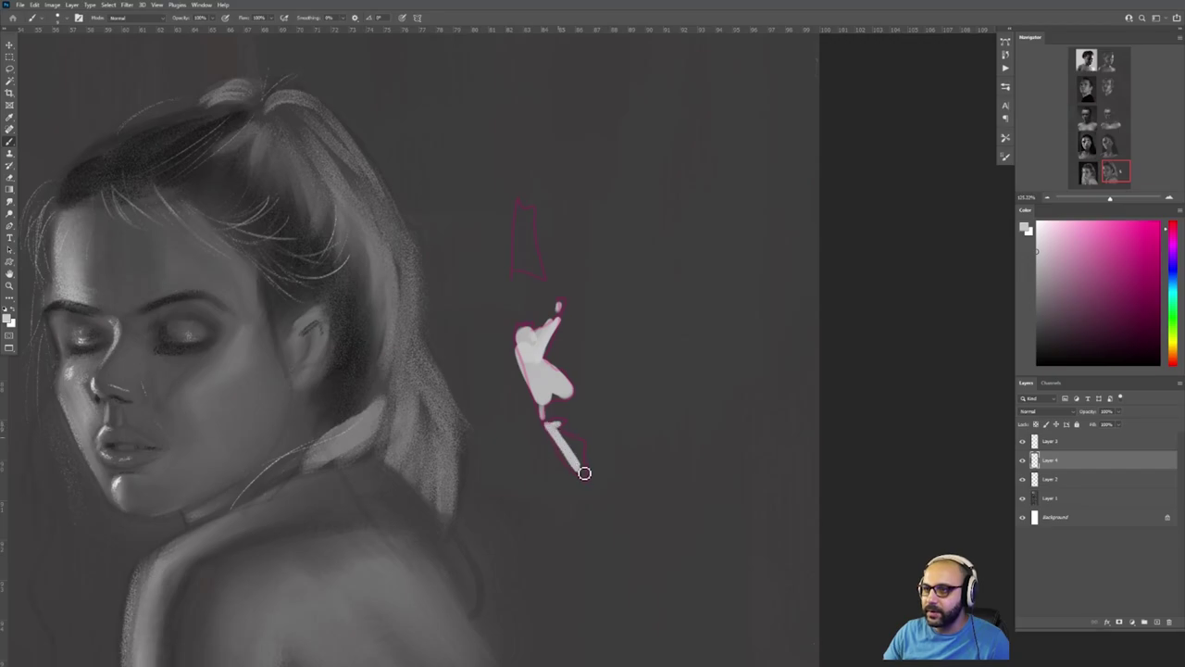
mouse_move(521, 250)
left_mouse_down()
mouse_move(524, 215)
mouse_move(530, 276)
left_mouse_up()
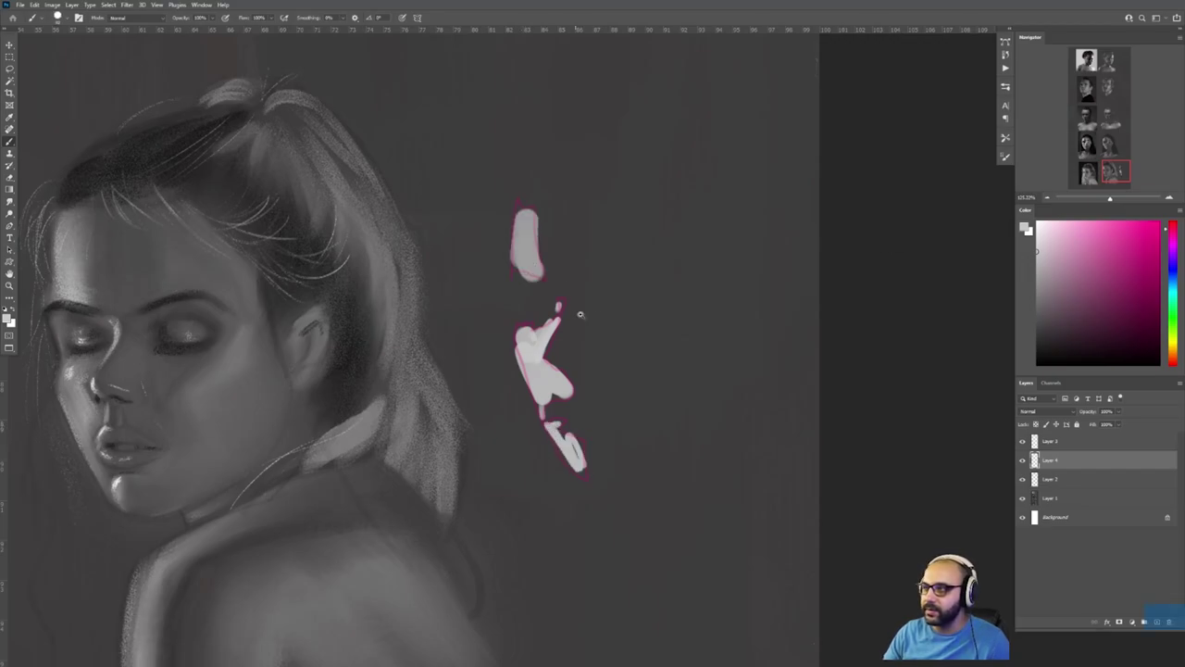
key("z")
left_click_drag(580, 315, 584, 371)
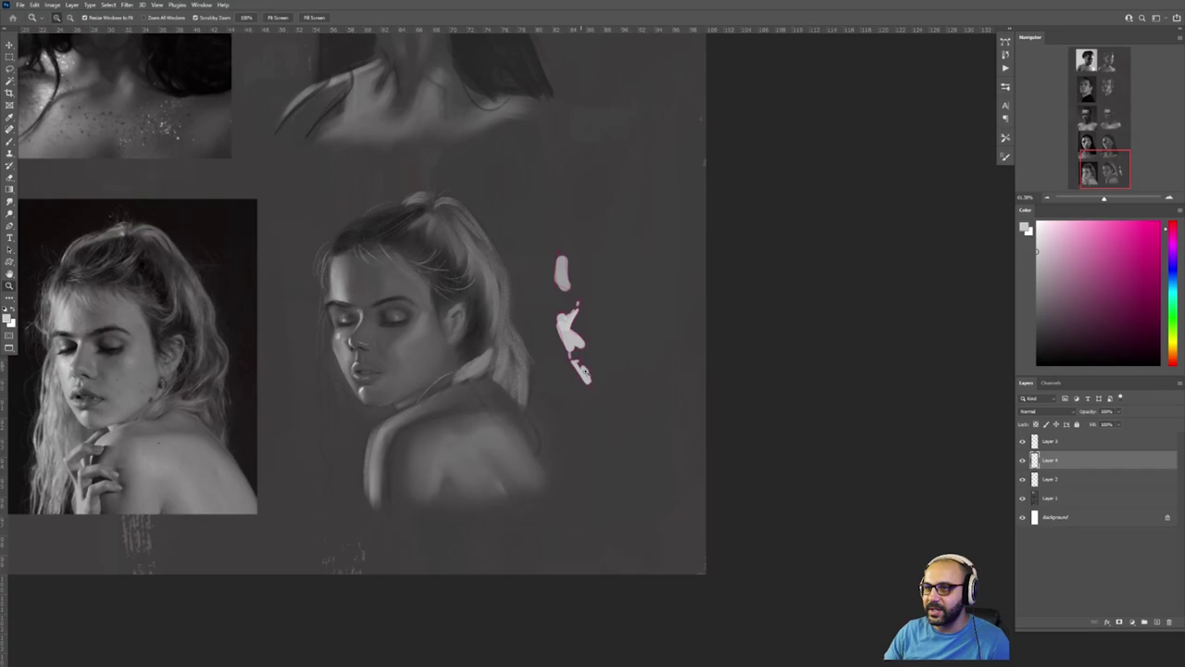
Step: Merge the light shapes down and paint highlights on the cheek, lower lip, chin and forehead
key("ctrl+e")
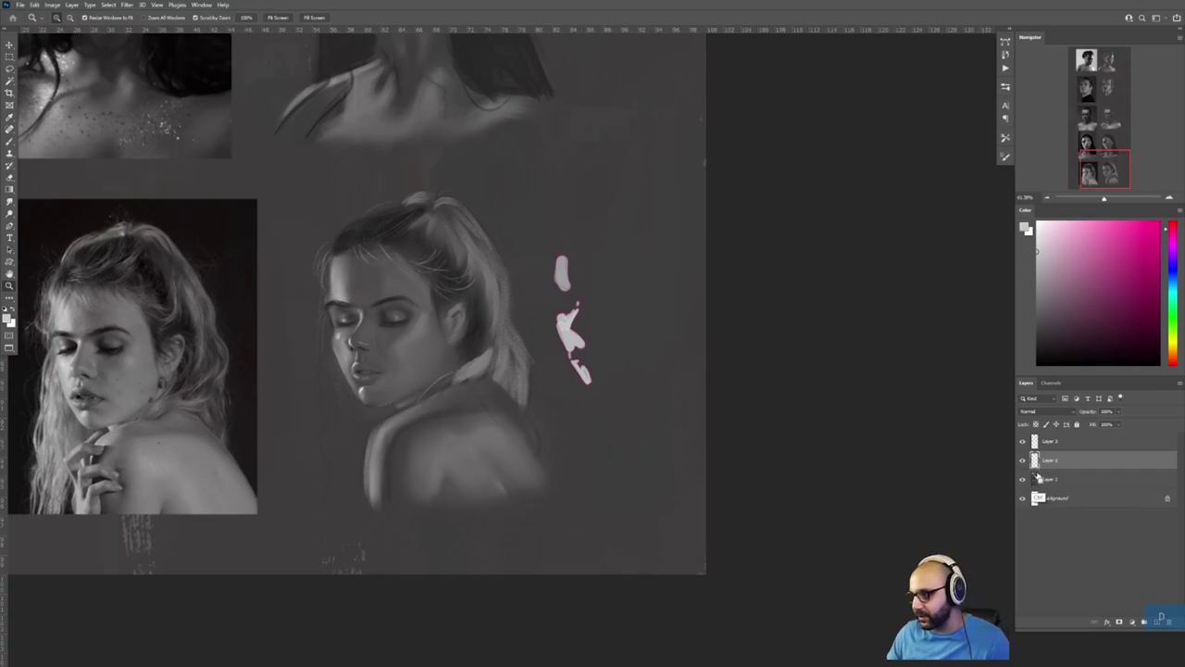
left_click(1022, 460)
left_click_drag(603, 392, 804, 367)
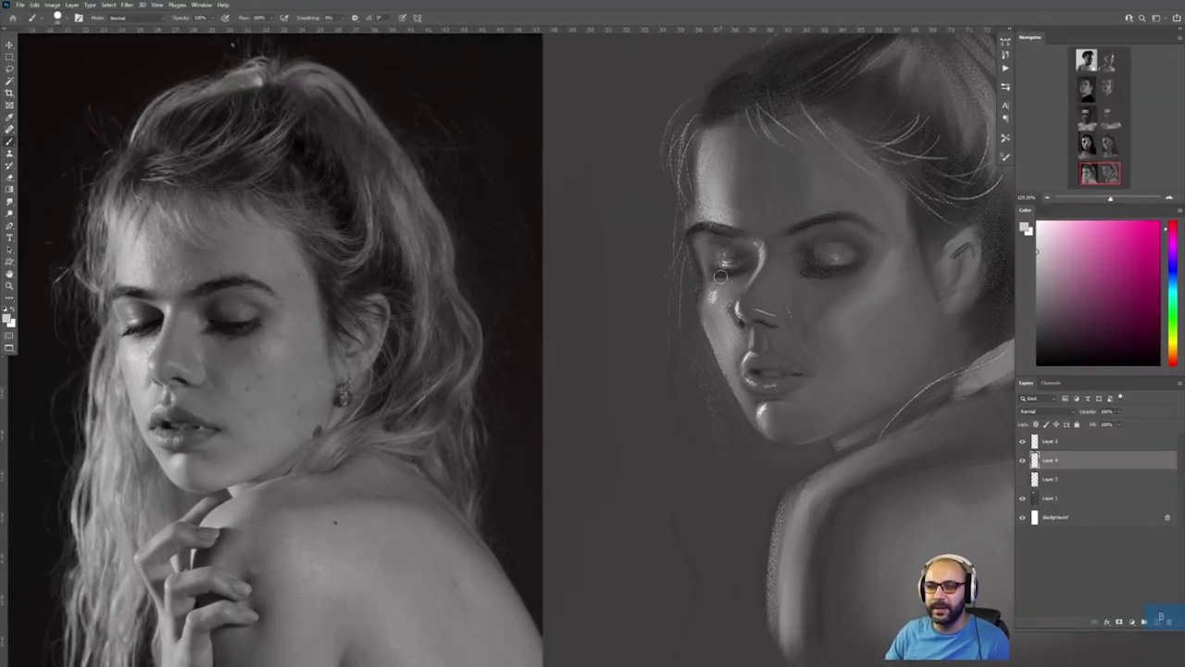
mouse_move(713, 287)
left_mouse_down()
mouse_move(721, 343)
mouse_move(732, 334)
left_mouse_up()
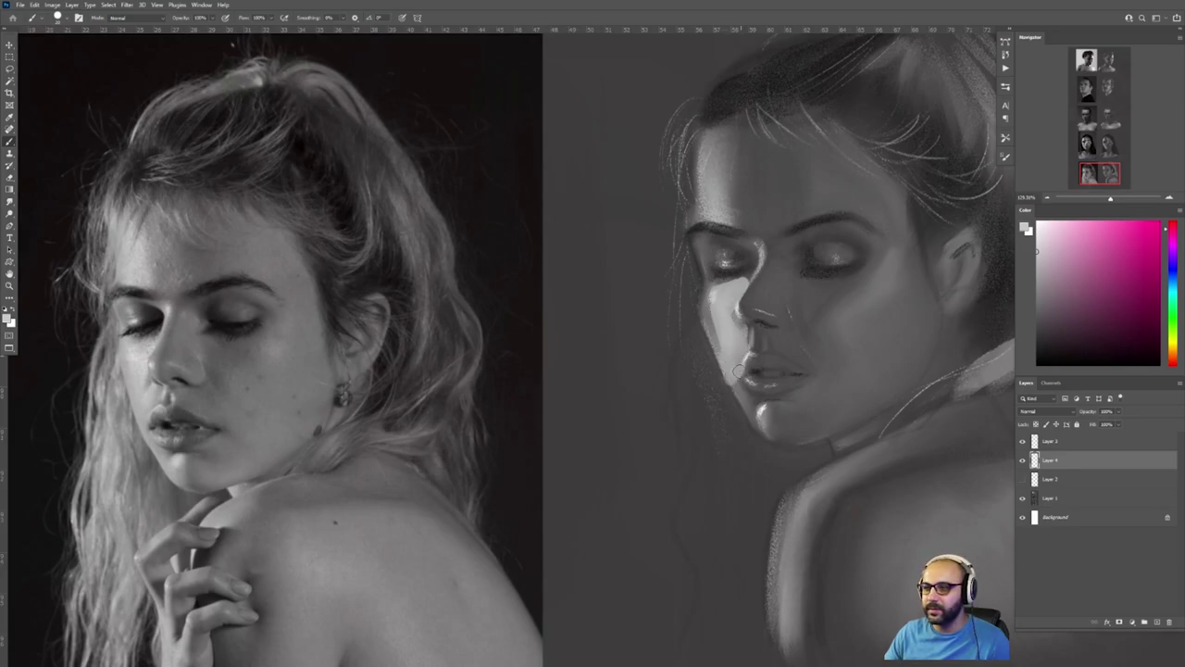
left_click_drag(745, 384, 757, 380)
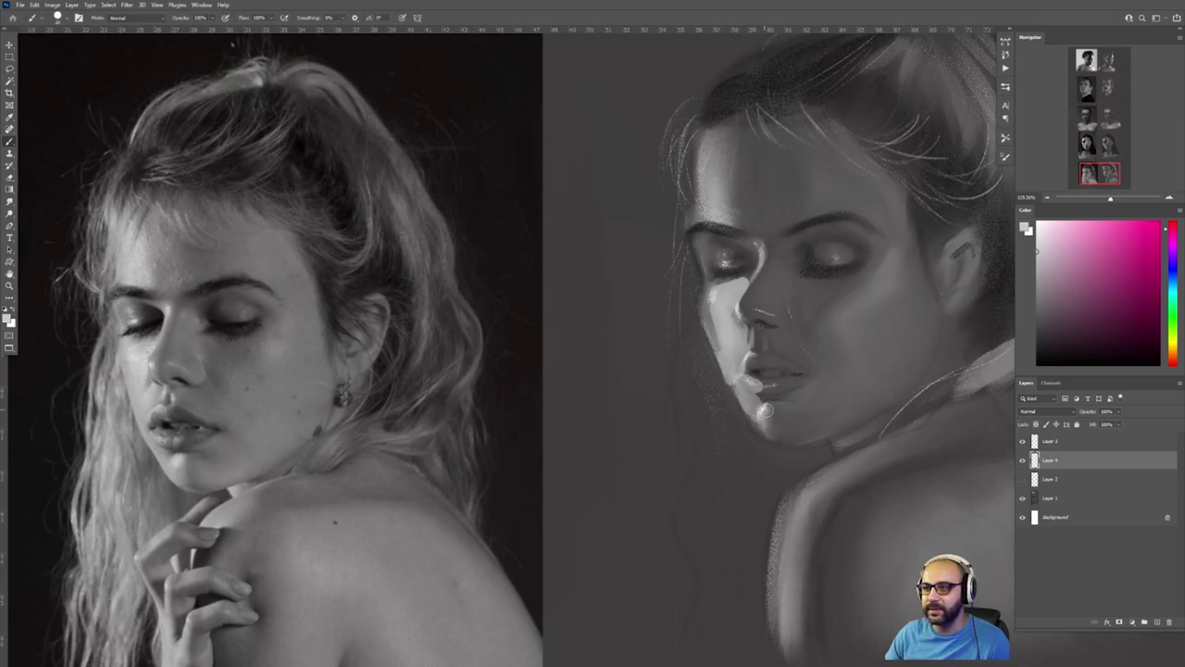
left_click_drag(766, 409, 776, 439)
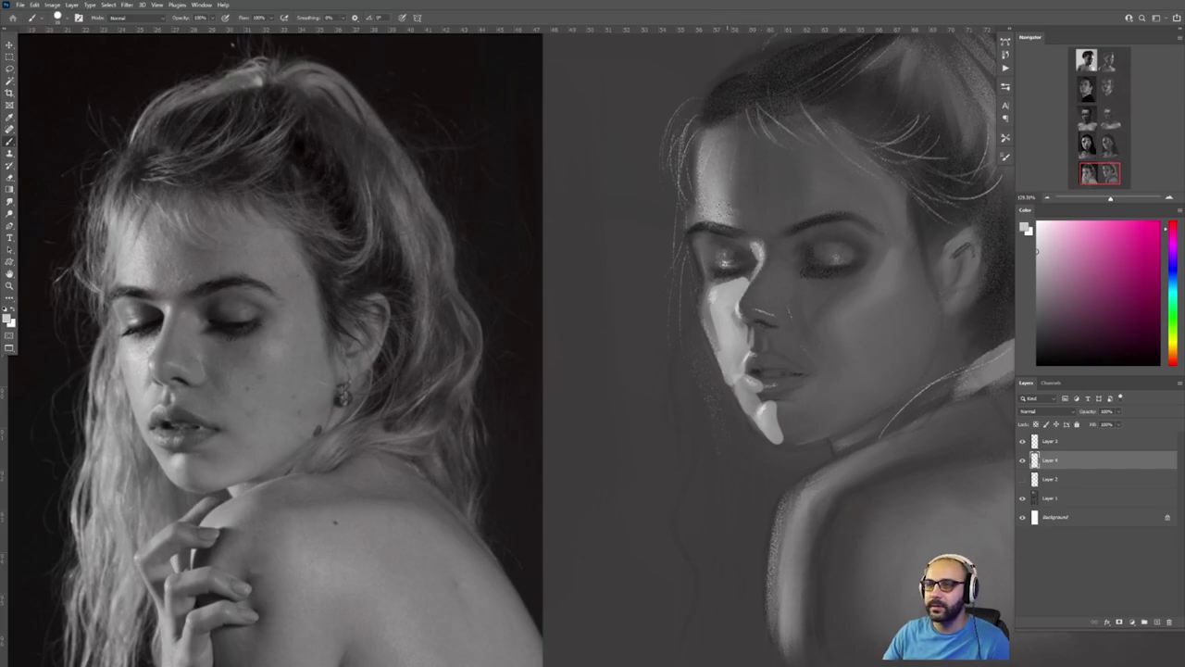
mouse_move(720, 148)
left_mouse_down()
mouse_move(712, 219)
mouse_move(732, 217)
mouse_move(783, 257)
left_mouse_up()
key("z")
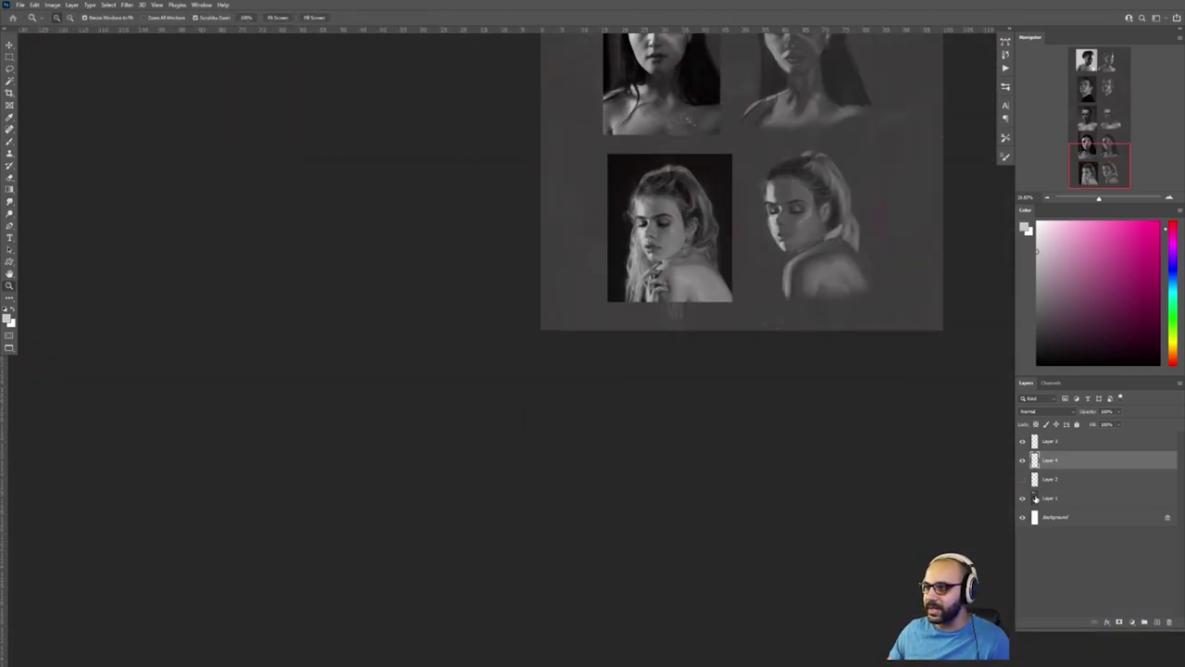
left_click(1024, 461)
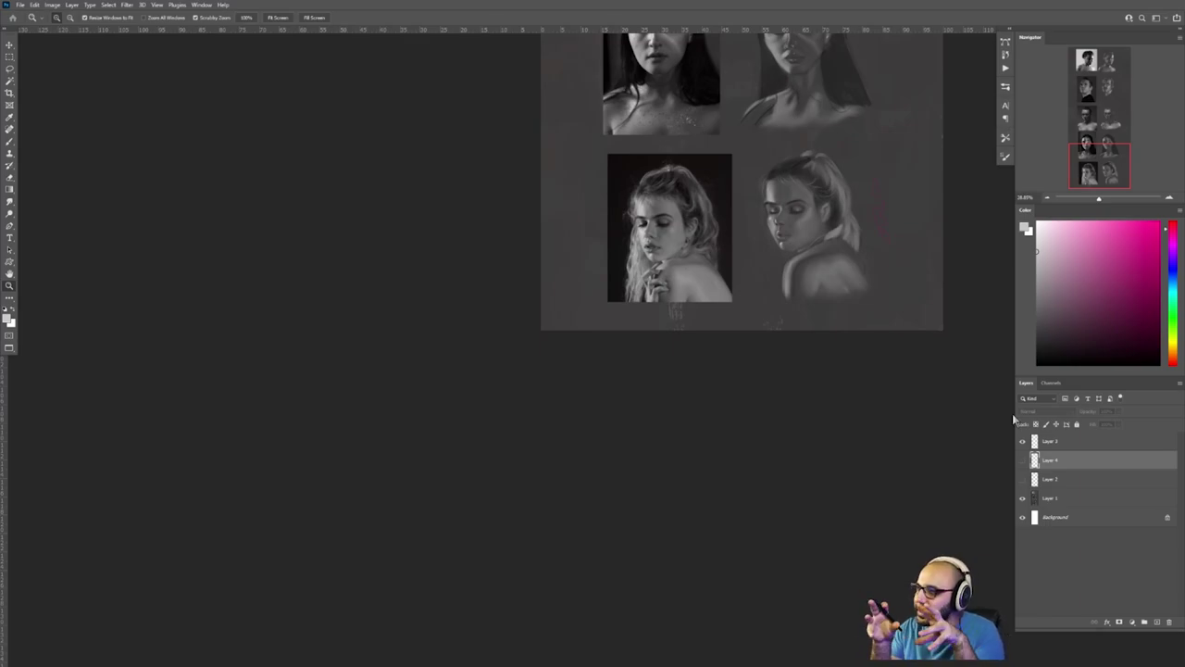
left_click(1023, 462)
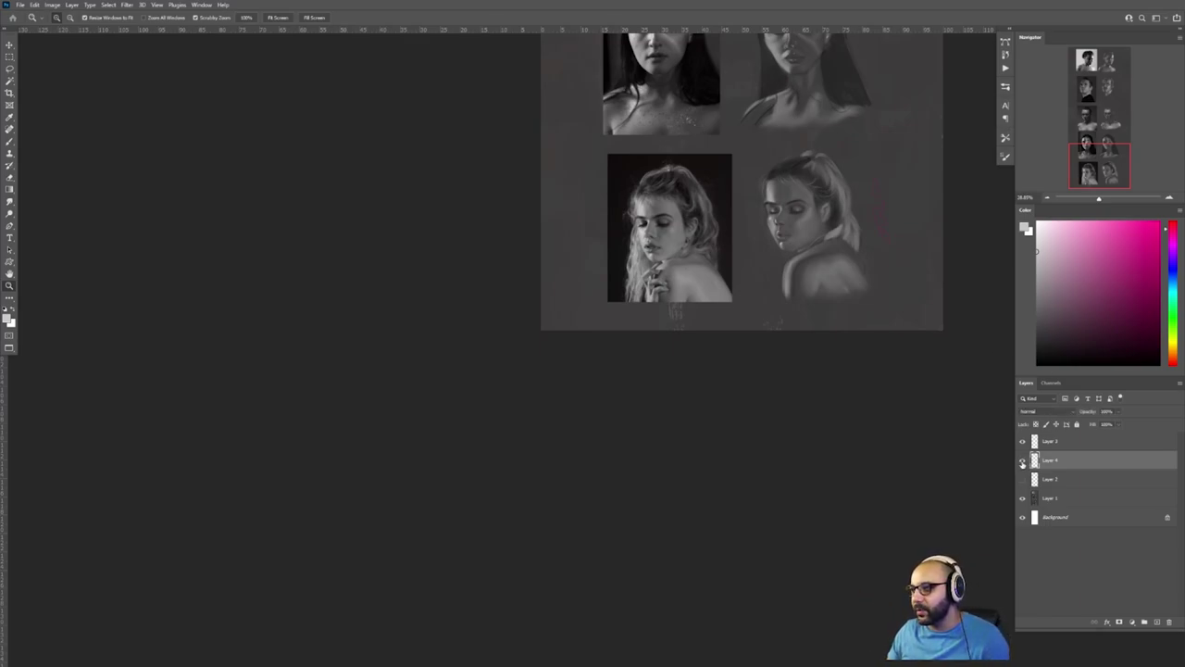
left_click_drag(776, 202, 813, 185)
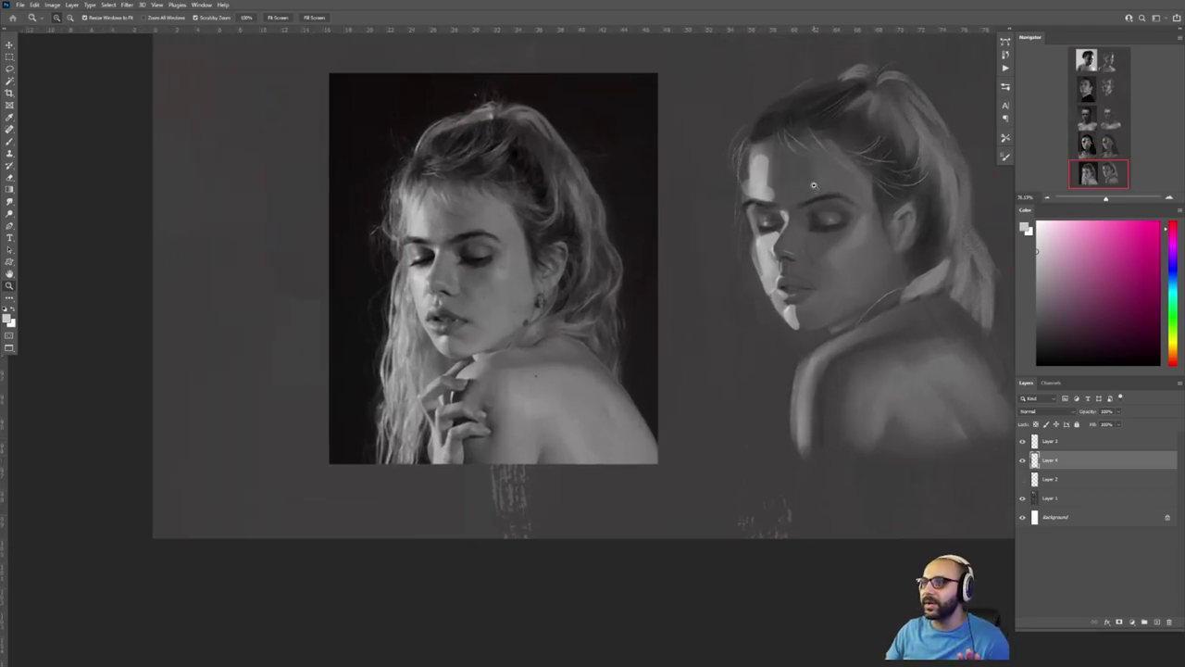
key("b")
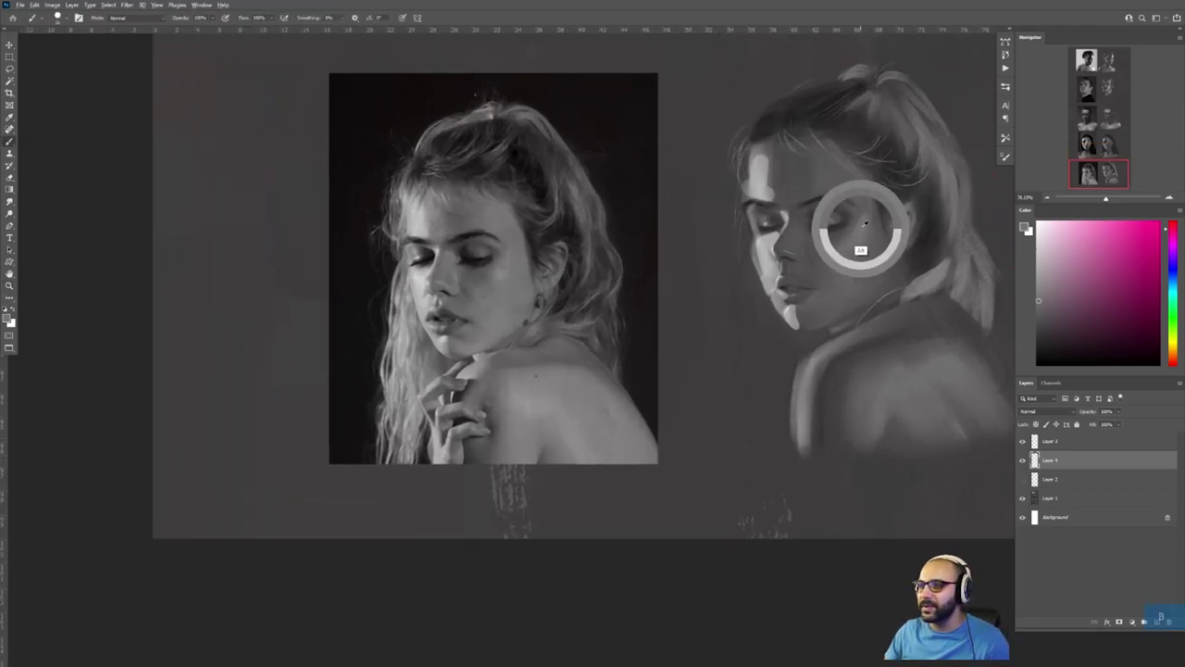
Step: Draw pink outlines of the forehead, eye and nose planes on the reference face on a new layer
left_click(466, 267, "alt")
key("ctrl+shift+alt+n")
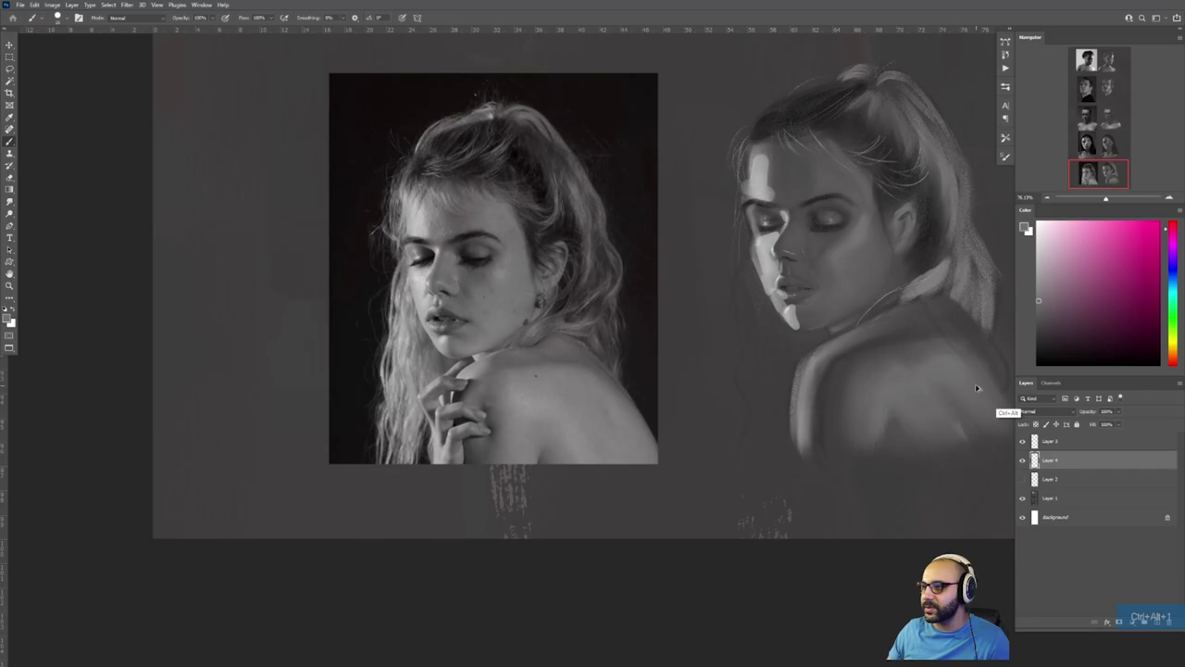
key("b")
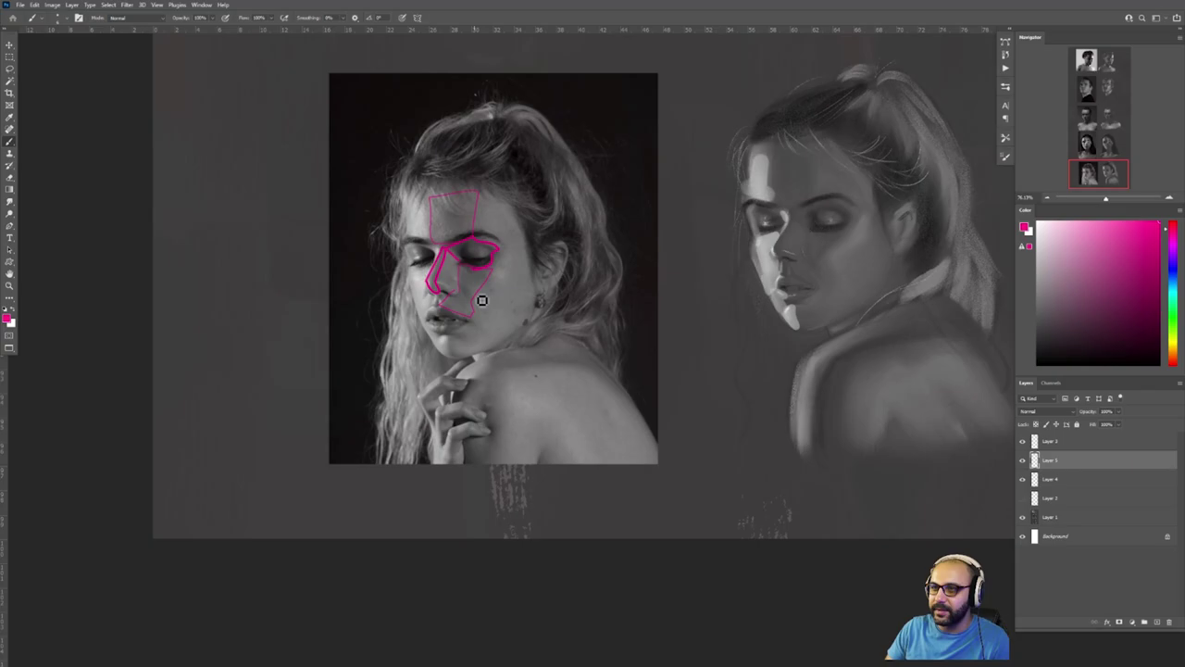
key("x")
left_click_drag(507, 312, 525, 307)
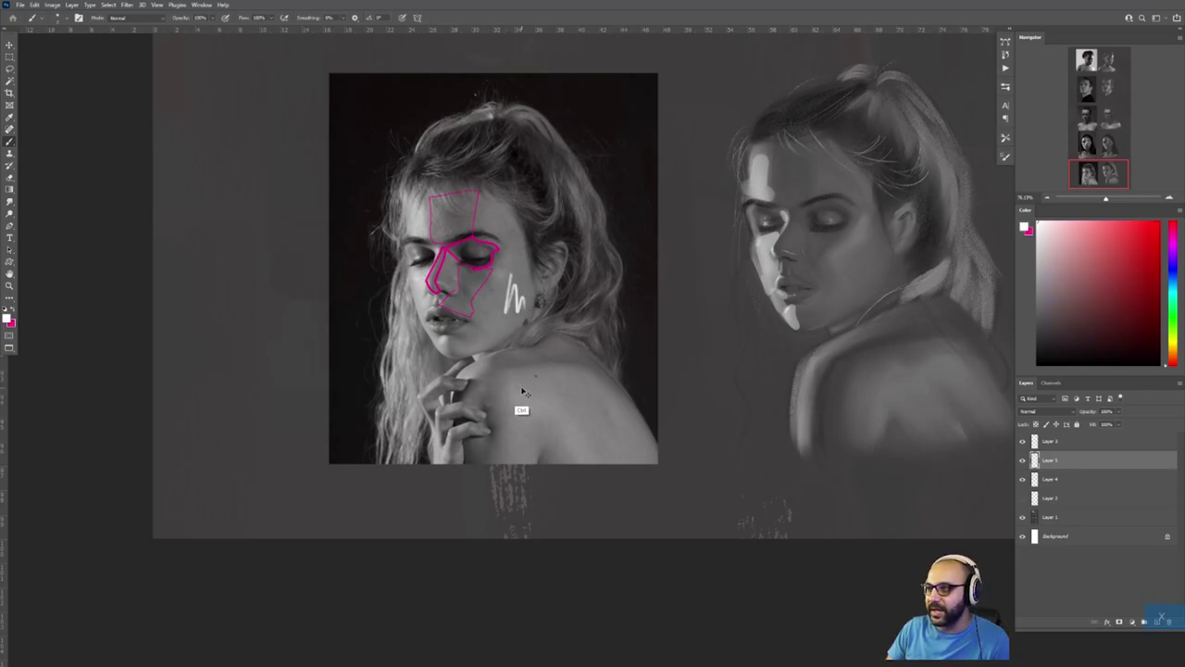
key("ctrl+z")
left_click_drag(825, 275, 675, 309)
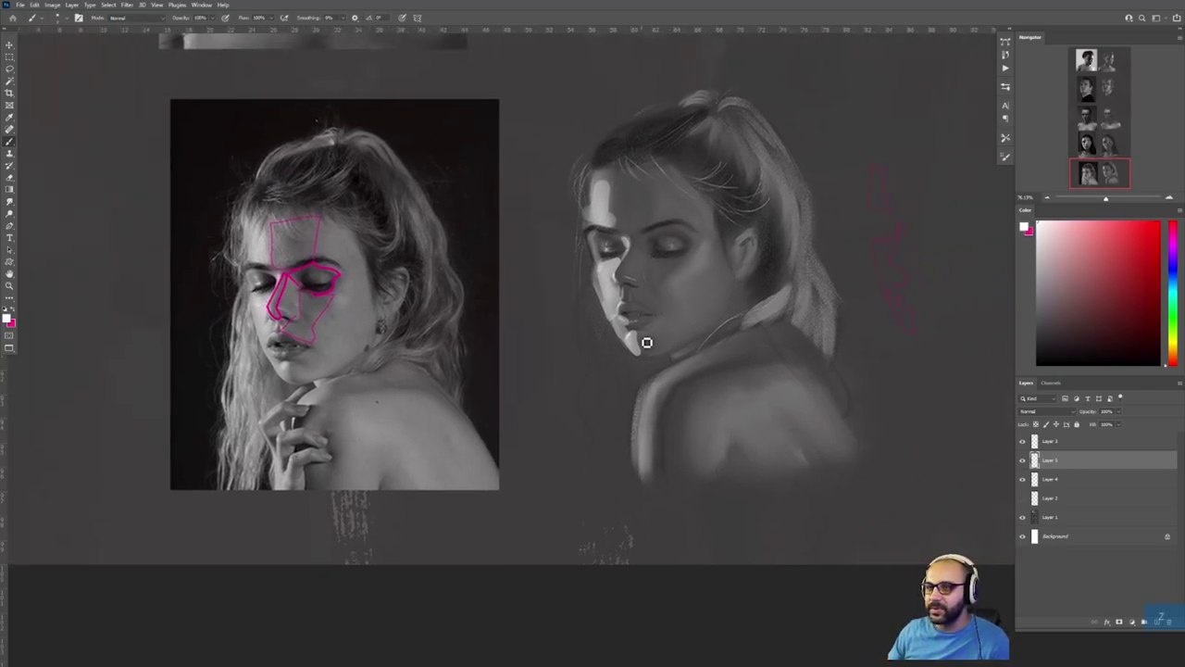
Step: Hide the magenta outlines and select the Rough Round Bristle 14 brush
key("ctrl+shift+alt+n")
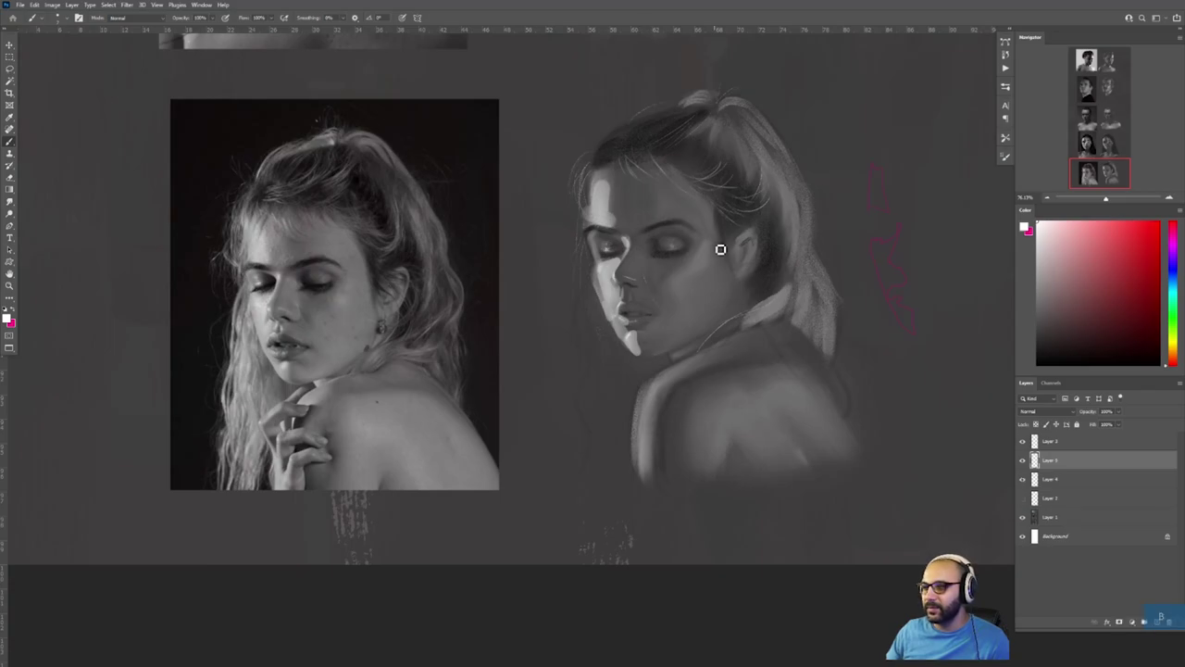
right_click(768, 286)
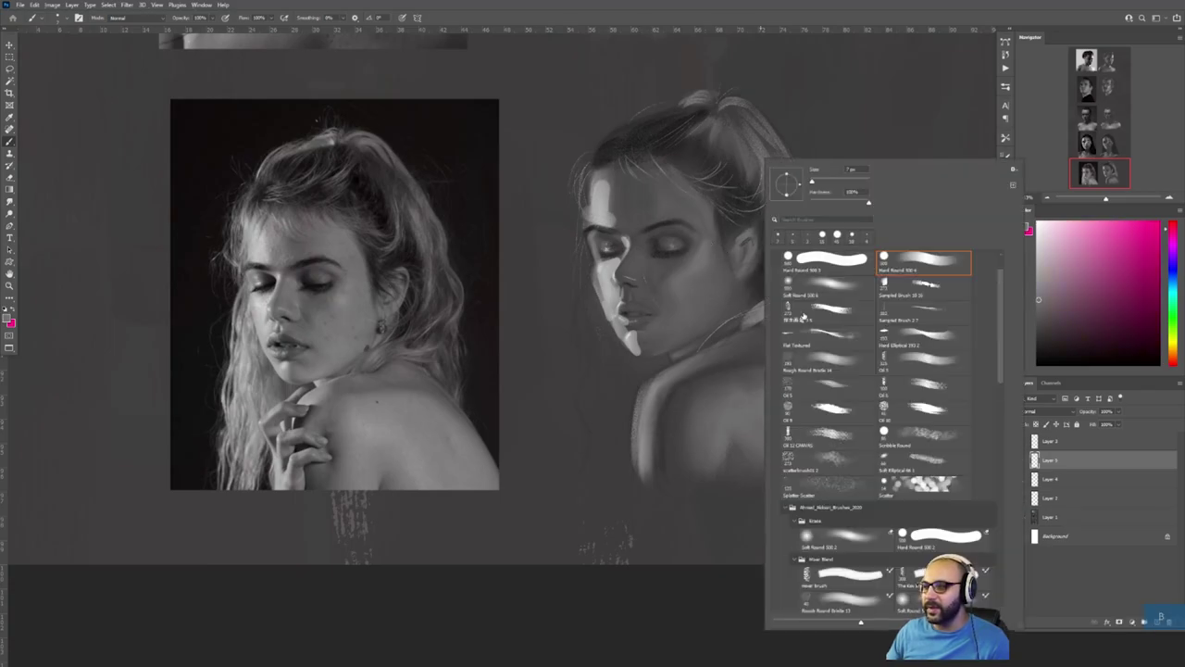
double_click(810, 361)
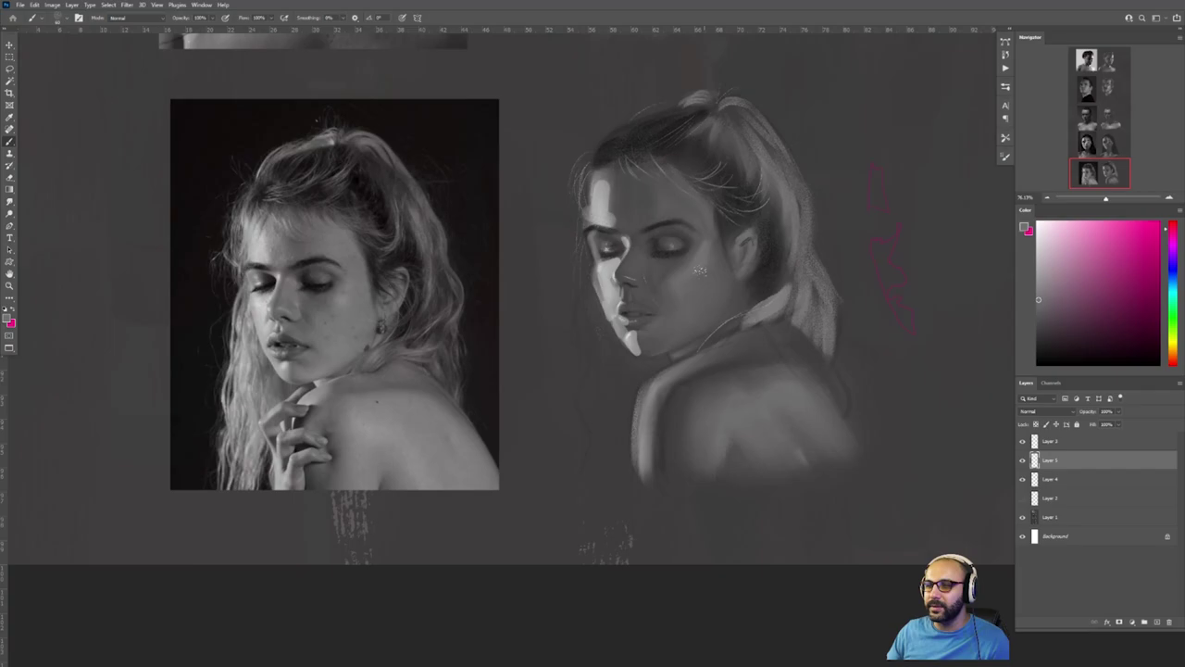
Step: Brighten the painted cheek, jaw, nose and forehead with rough bristle strokes
left_click_drag(701, 263, 665, 340)
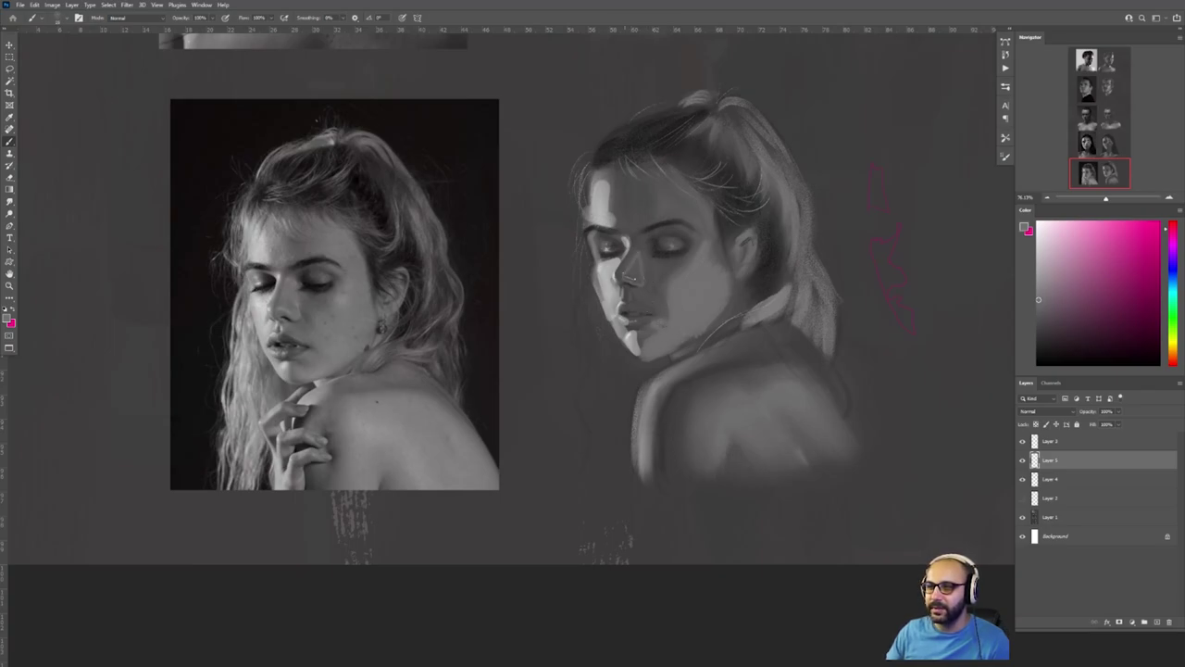
left_click_drag(632, 276, 641, 252)
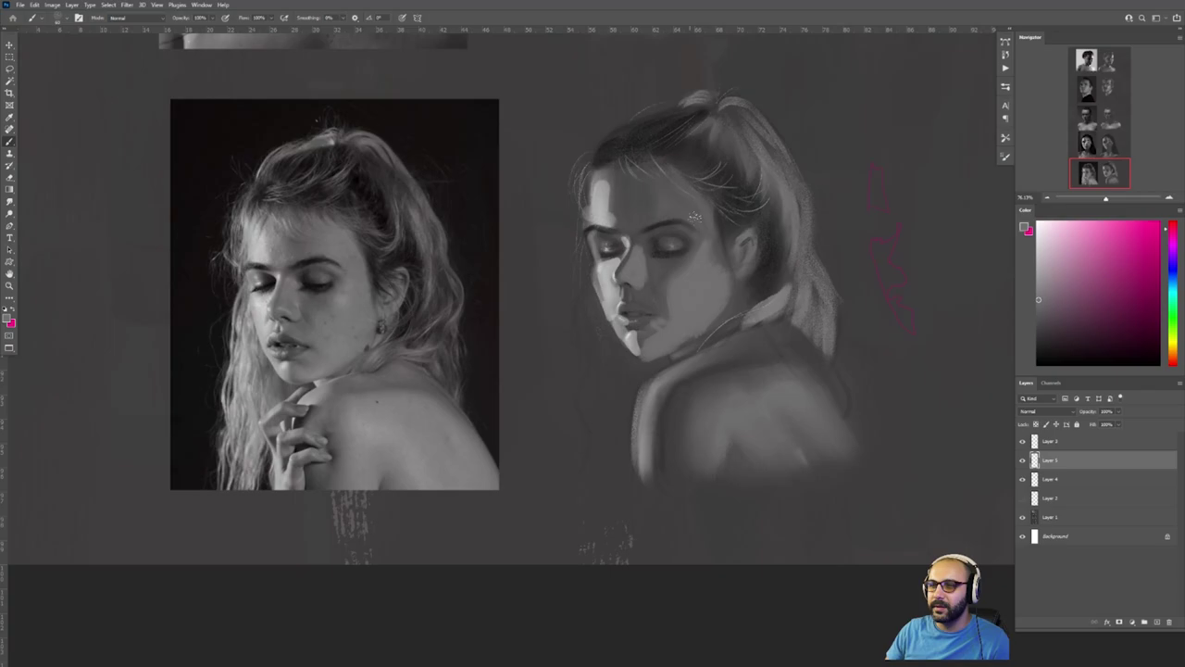
mouse_move(695, 217)
left_mouse_down()
mouse_move(676, 211)
mouse_move(689, 199)
left_mouse_up()
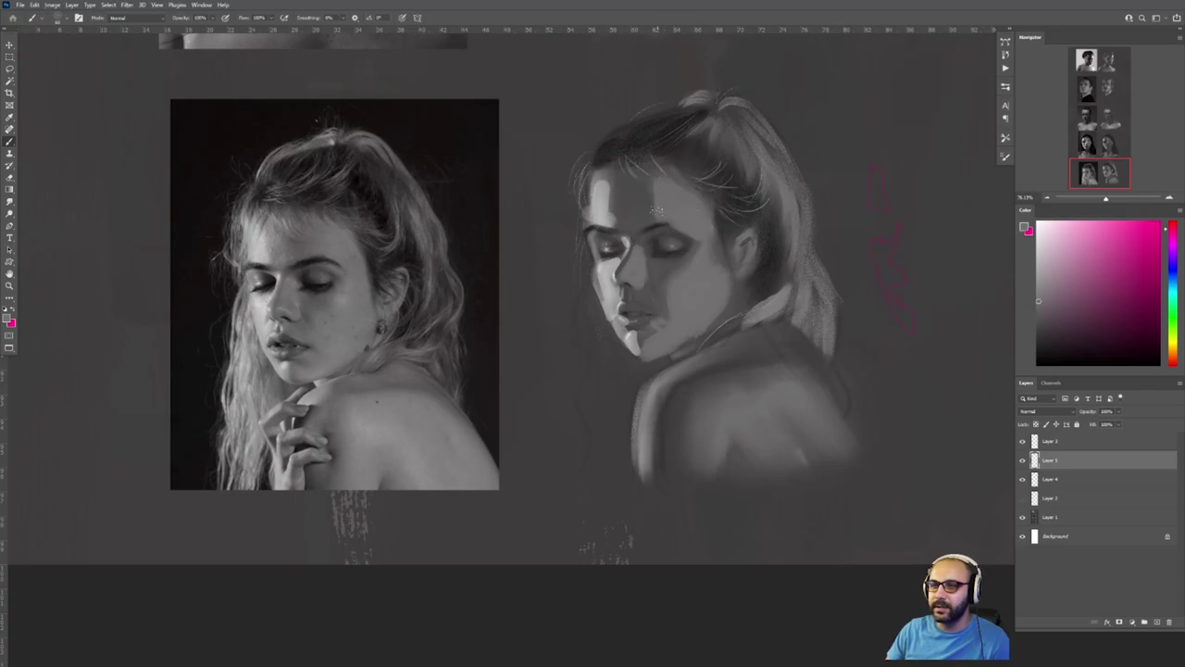
left_click_drag(615, 183, 619, 211)
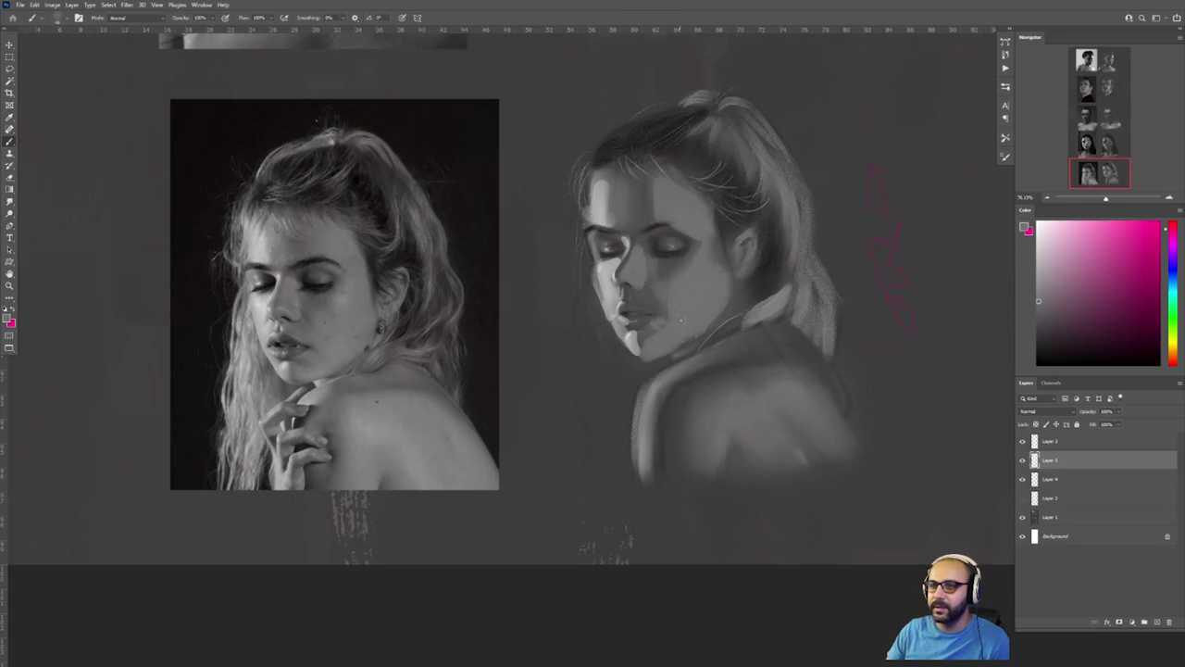
key("z")
mouse_move(713, 315)
left_mouse_down()
mouse_move(643, 323)
mouse_move(714, 314)
mouse_move(737, 264)
mouse_move(667, 265)
mouse_move(815, 263)
left_mouse_up()
key("b")
key("z")
Step: Paint a sphere with a white crescent on the left and grey shading, then sample a grey-mauve
key("b")
key("x")
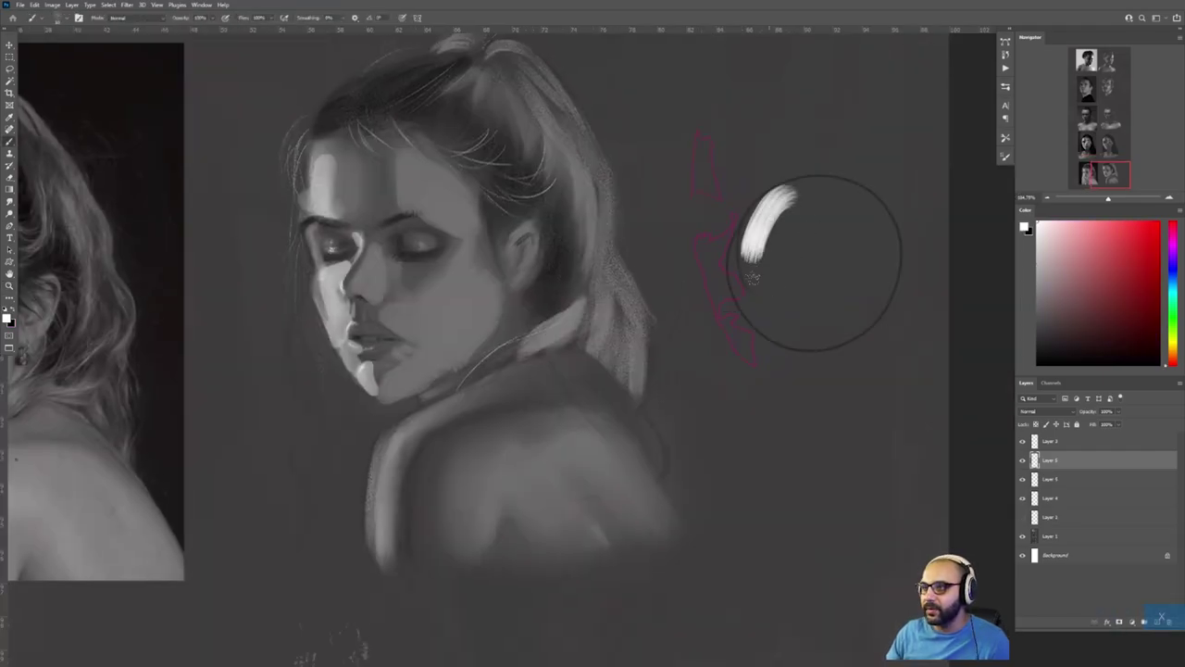
left_click_drag(792, 195, 806, 287)
left_click_drag(838, 232, 838, 320)
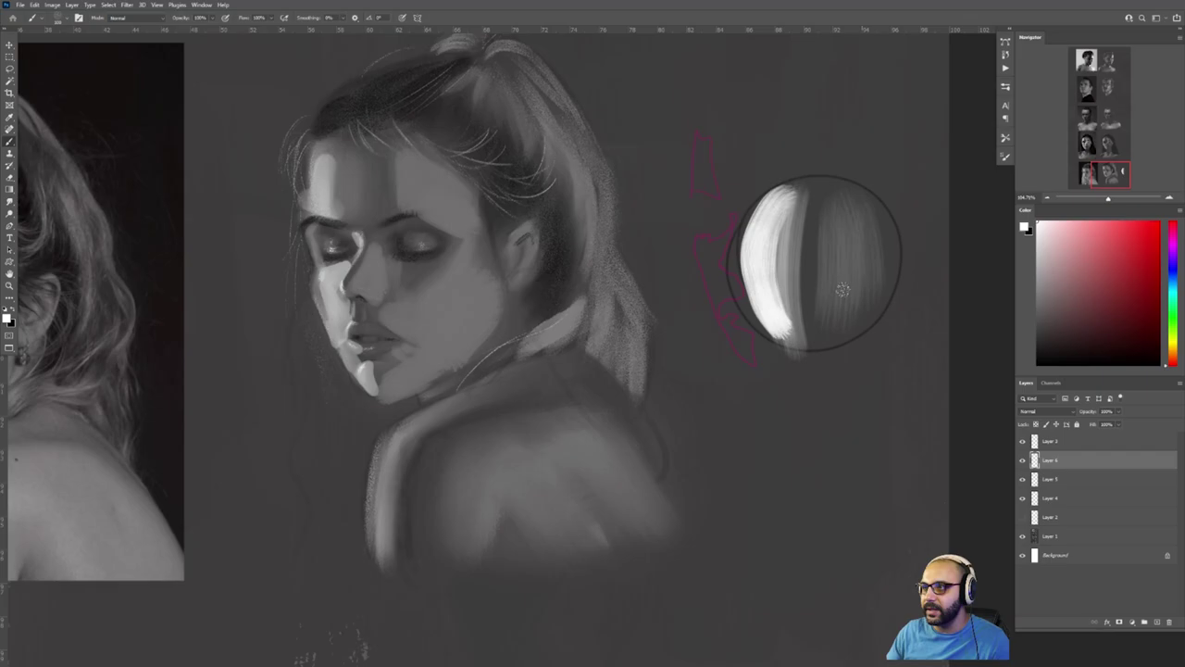
mouse_move(861, 209)
left_mouse_down()
mouse_move(857, 333)
mouse_move(847, 262)
mouse_move(610, 256)
left_mouse_up()
key("z")
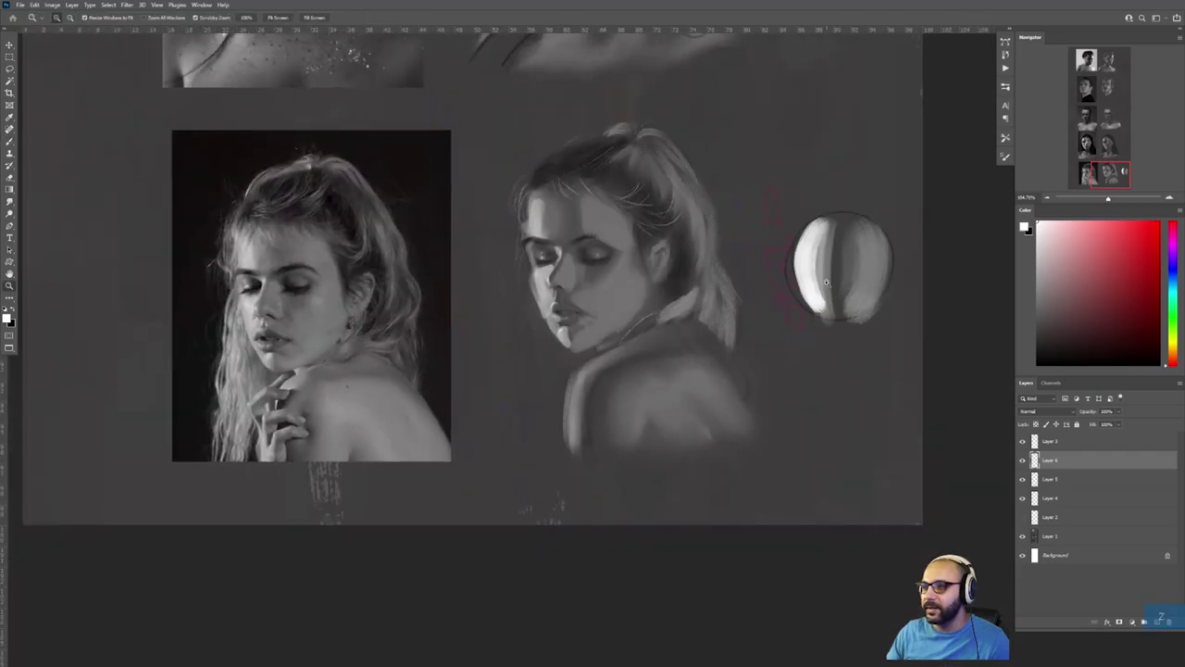
key("b")
left_click(615, 217, "alt")
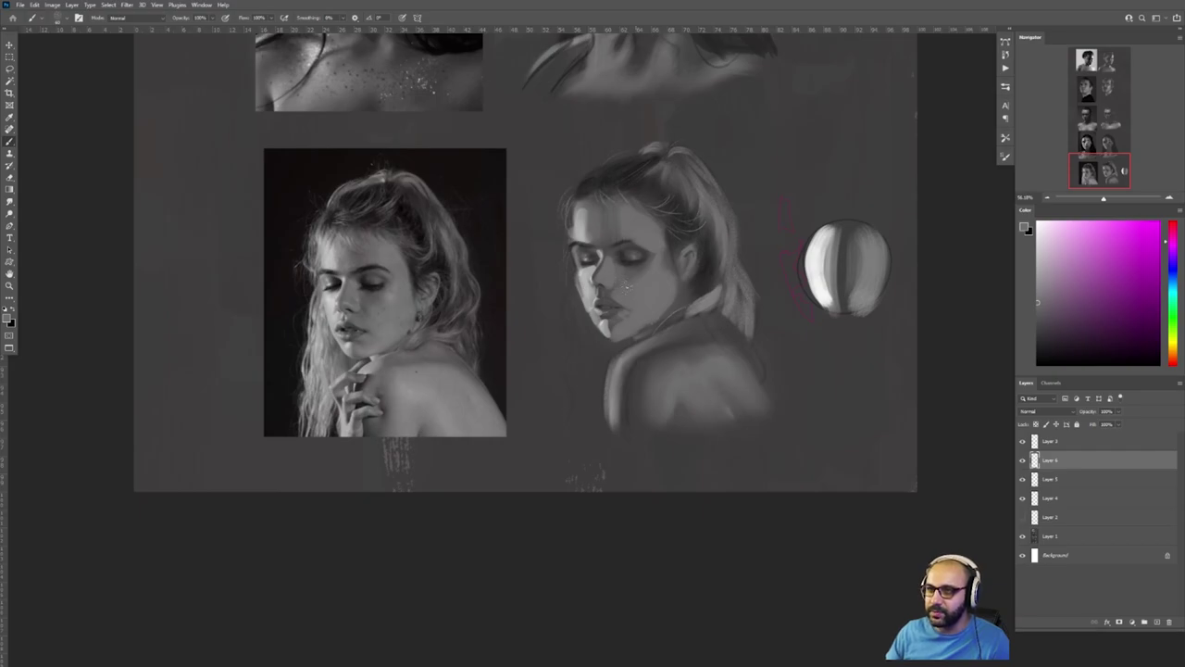
left_click(616, 283, "alt")
Step: Zoom in on the painted face, choose a much larger brush and sample a darker grey
key("z")
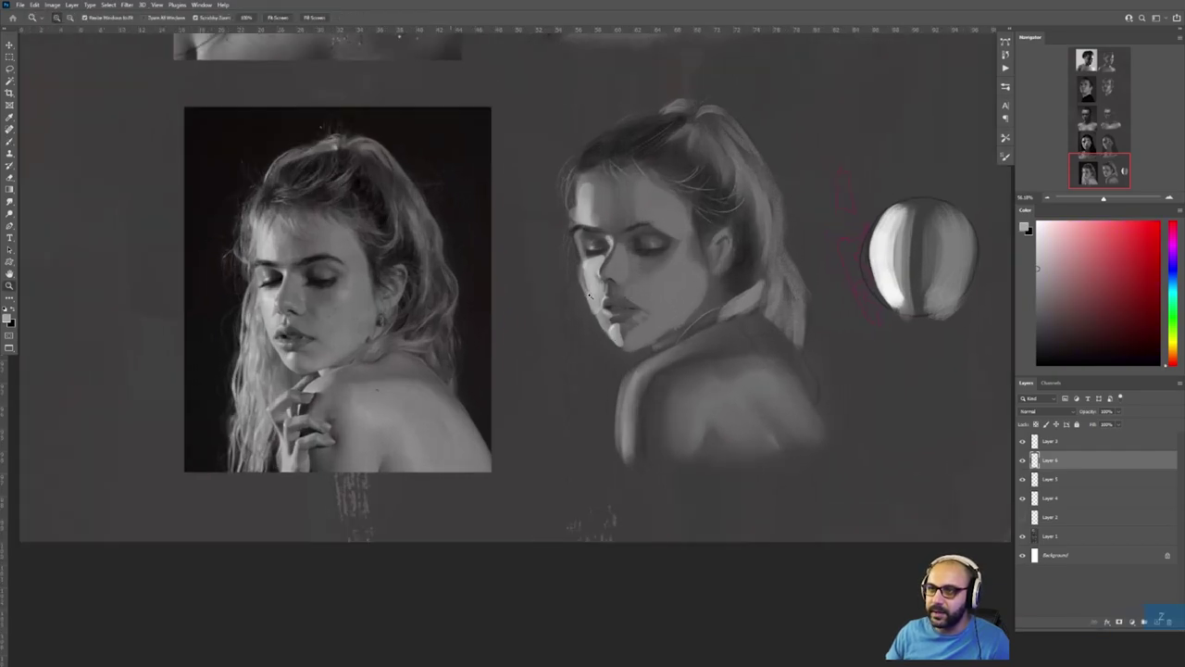
left_click_drag(616, 283, 681, 269)
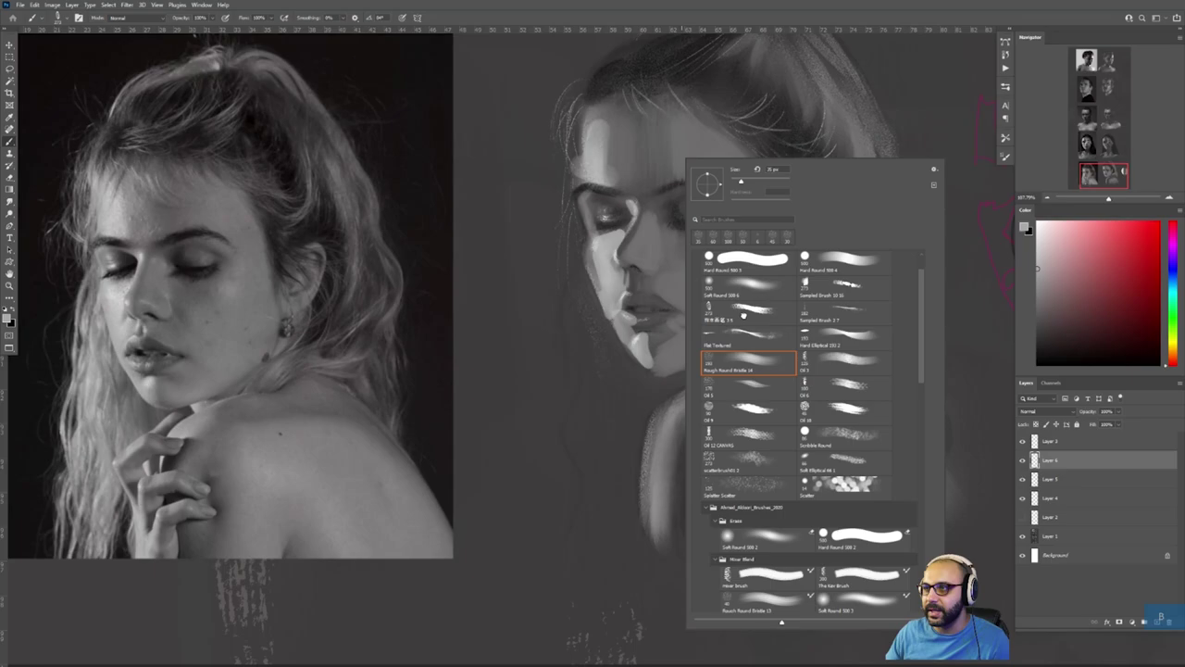
left_click(743, 315)
left_click(608, 301, "alt")
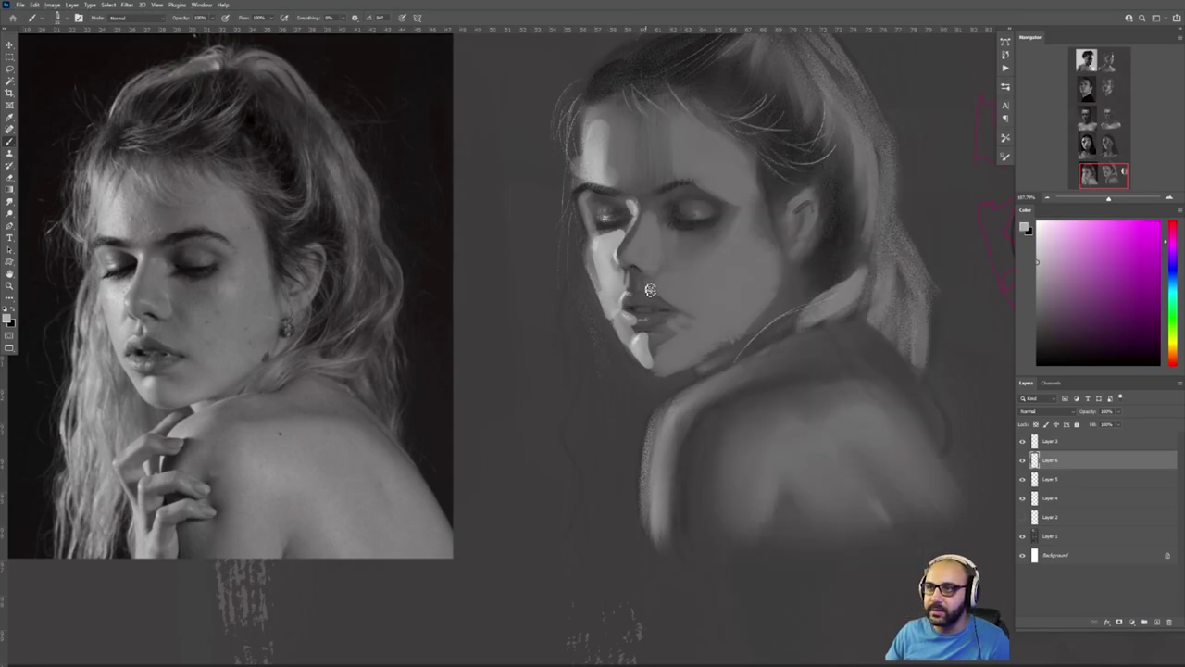
left_click(663, 285, "alt")
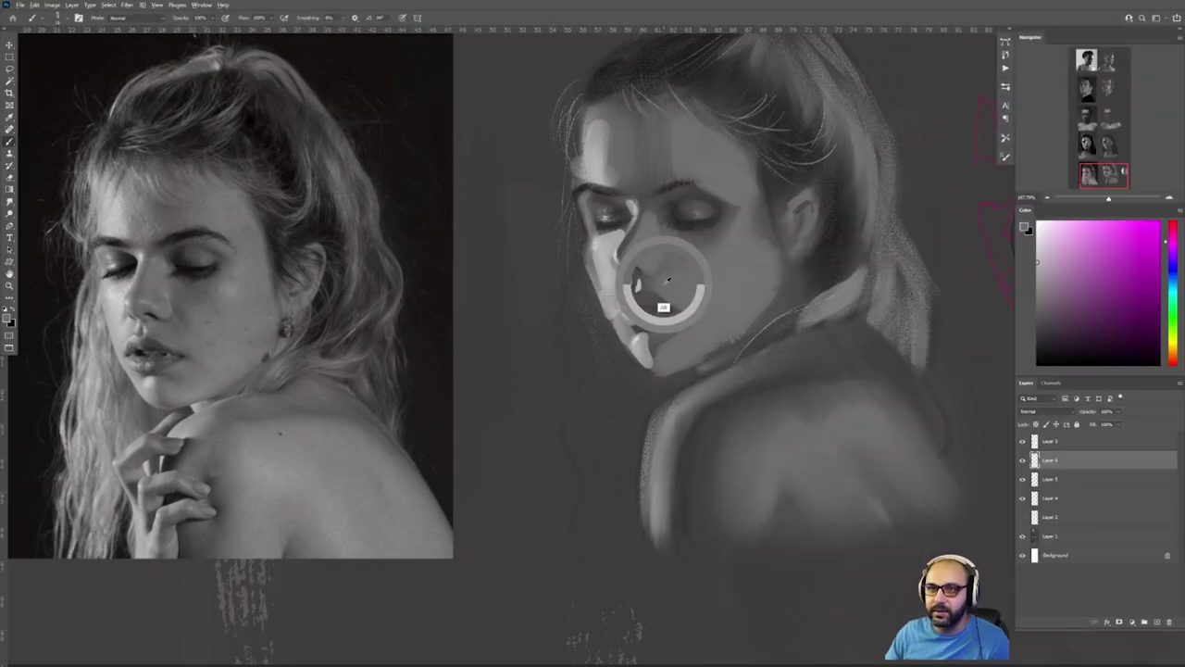
key("z")
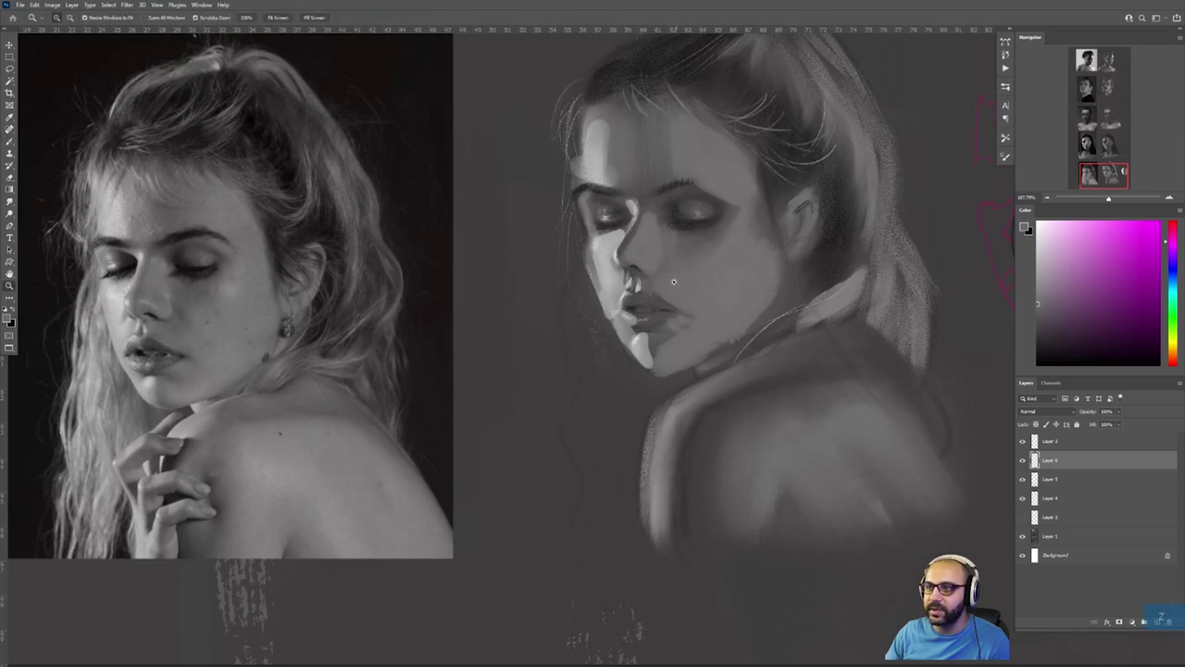
left_click_drag(652, 291, 638, 308)
key("b")
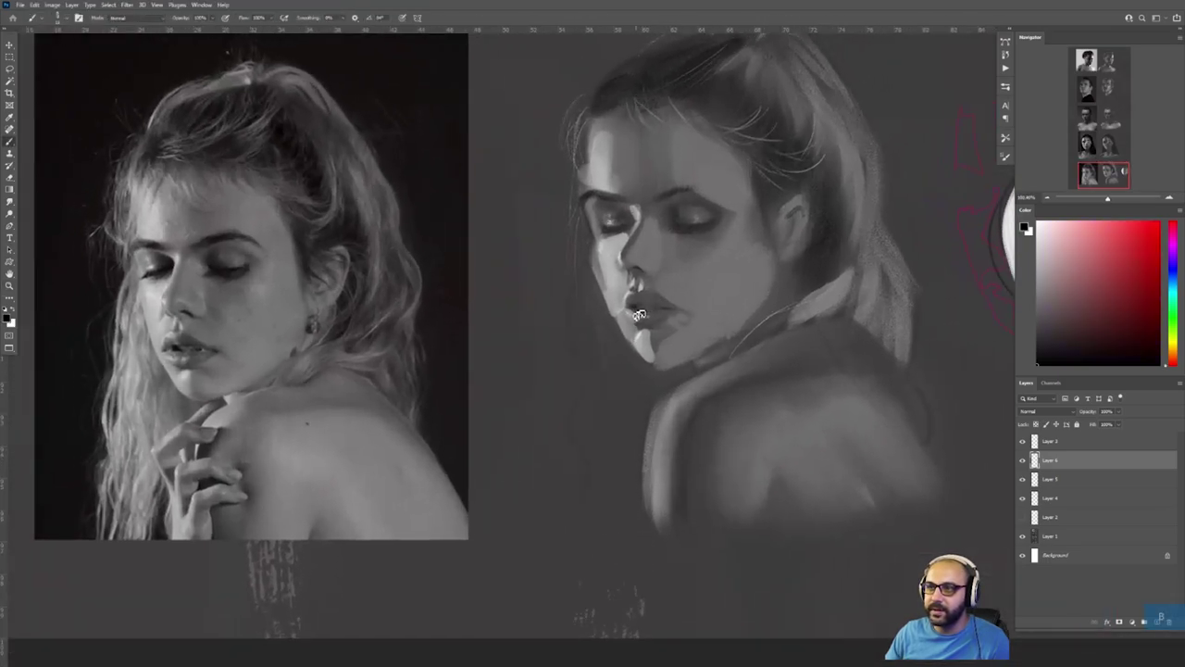
Step: Sample greys from the cheek and eye to paint the far eyelid pale, then select Layers 3–6
left_click(638, 339, "alt")
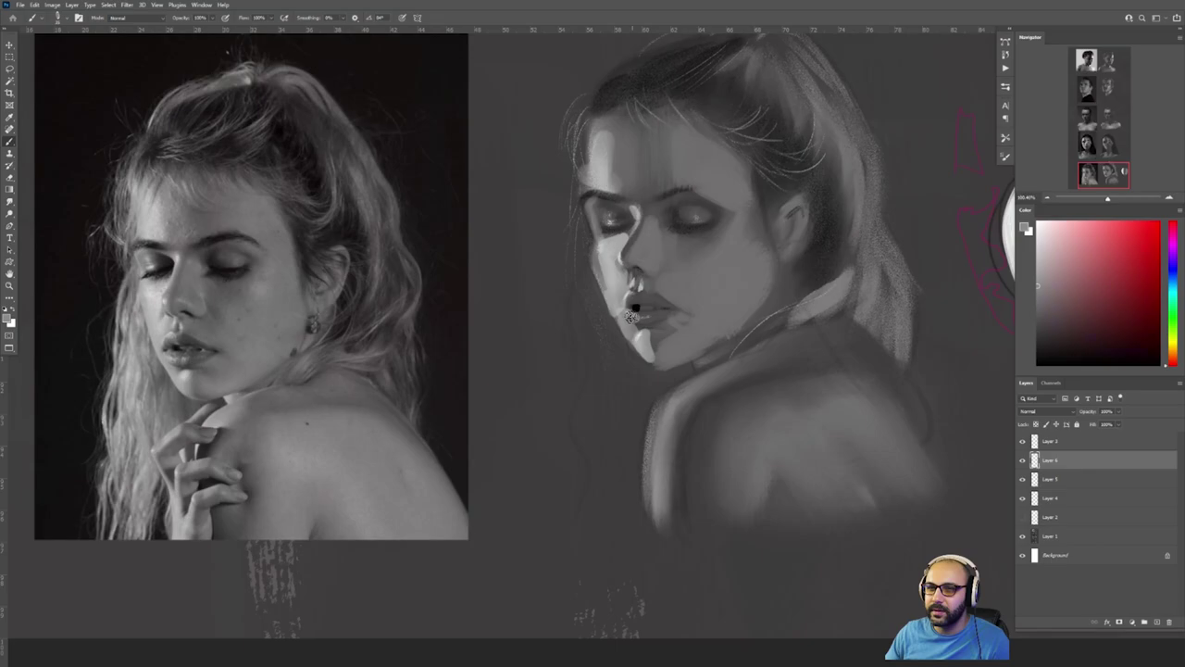
left_click(648, 295, "alt")
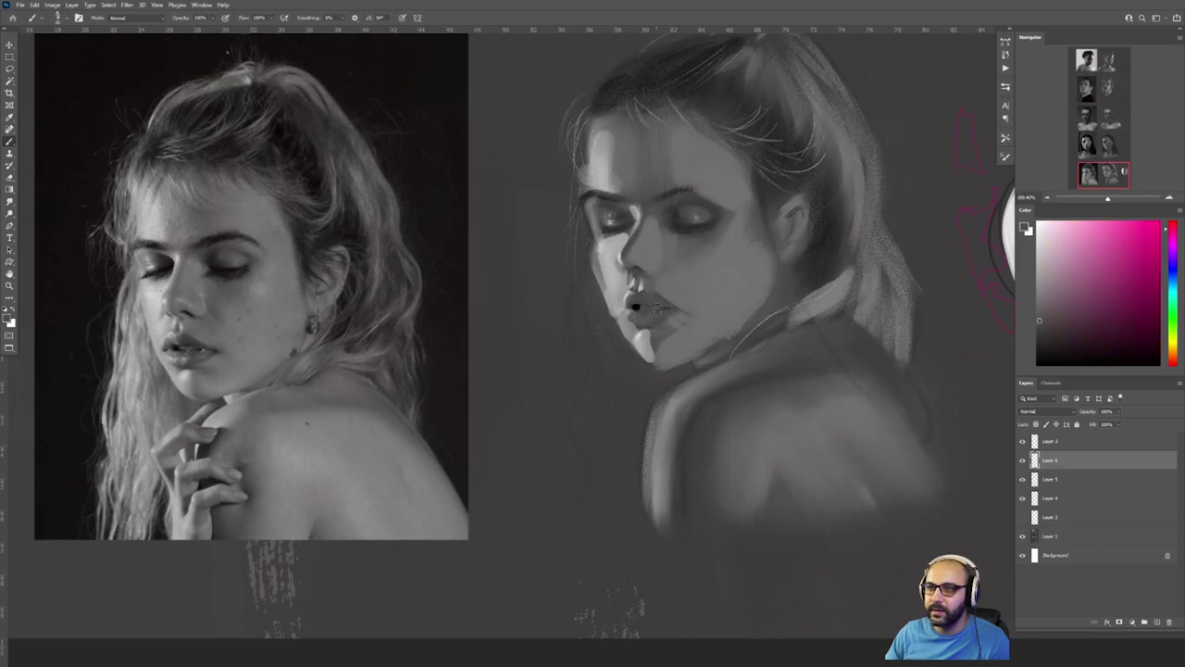
left_click(706, 203, "alt")
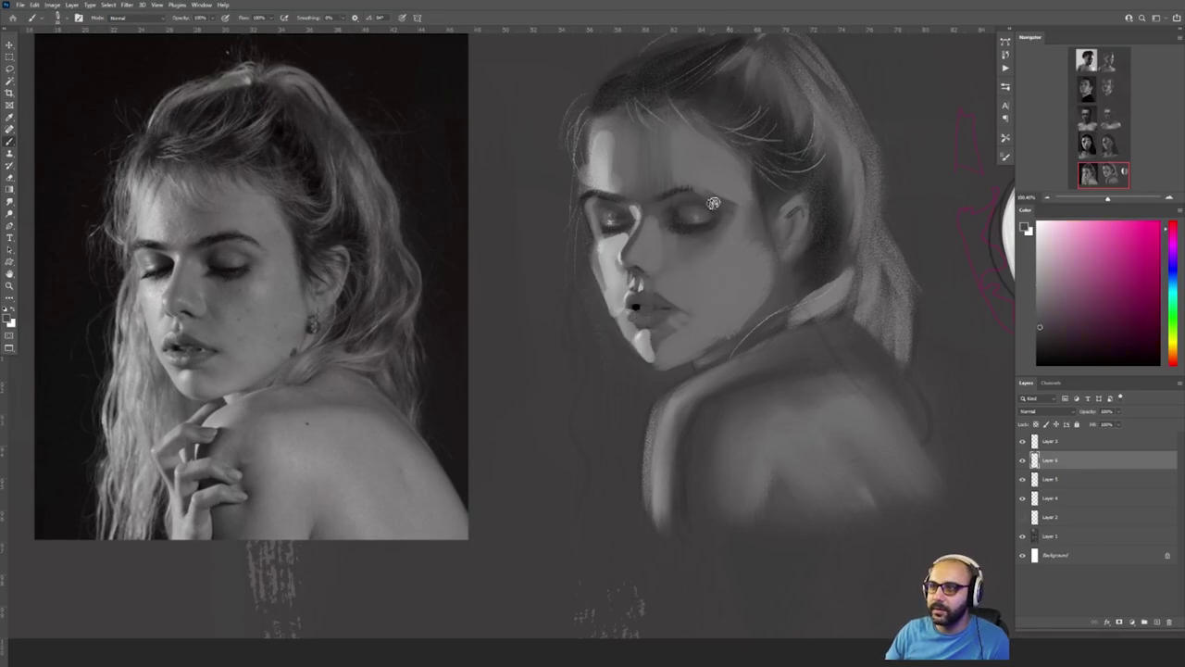
left_click(740, 267, "alt")
left_click(719, 220, "alt")
left_click(703, 276, "alt")
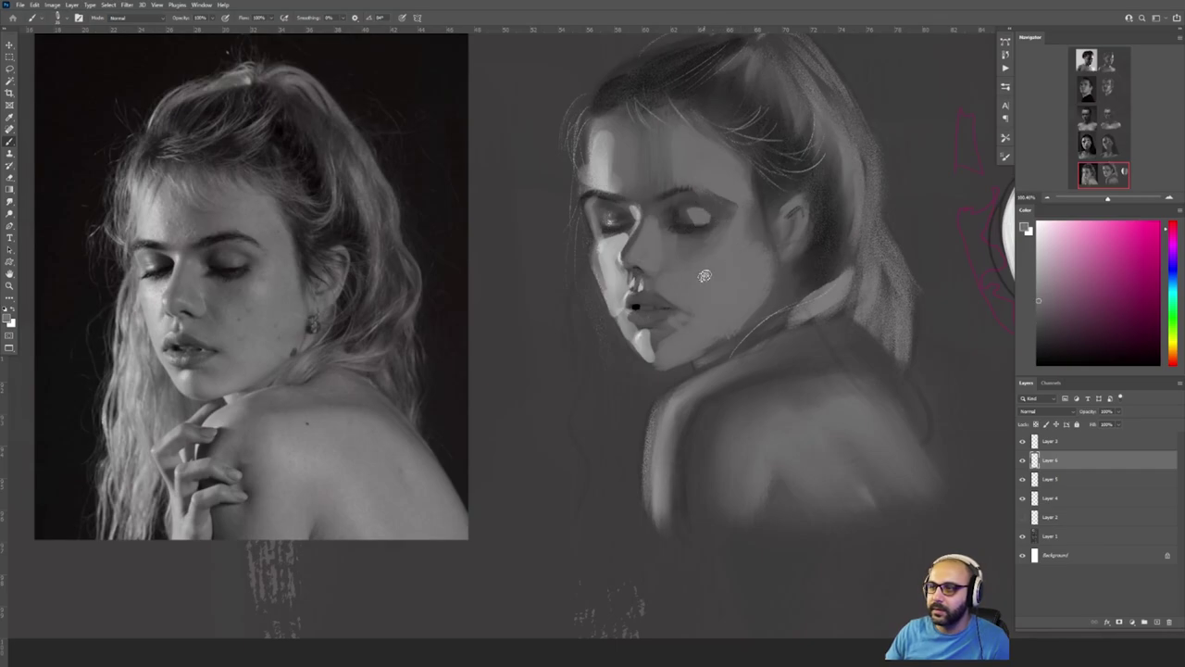
left_click(1049, 441, "shift")
left_click(1048, 498, "shift")
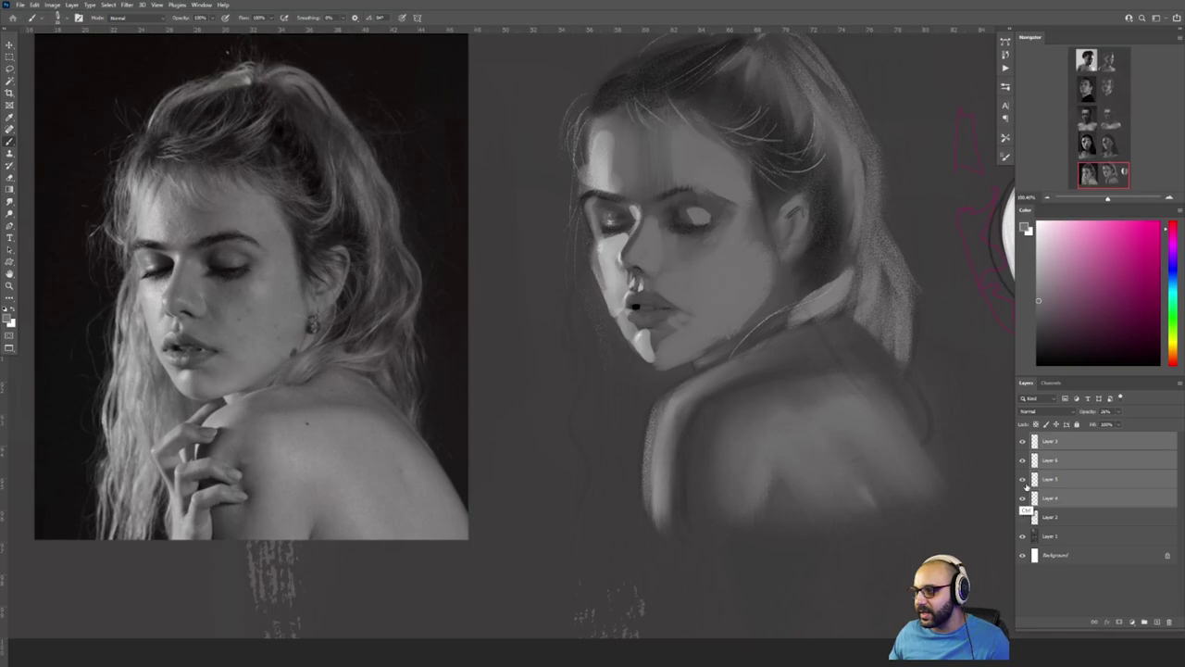
Step: Merge Layers 3, 6, 5 and 4 into one and sample a colour from the portrait
key("ctrl+e")
key("z")
mouse_move(940, 409)
left_mouse_down()
mouse_move(738, 404)
mouse_move(787, 404)
left_mouse_up()
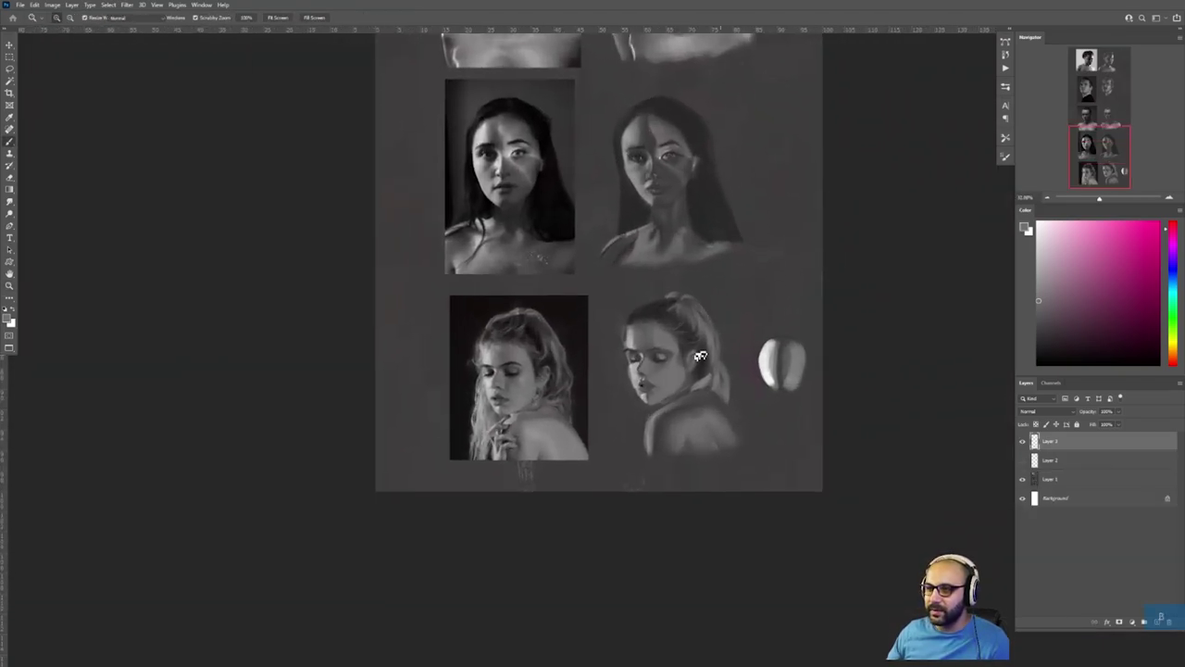
key("b")
left_click(671, 350, "alt")
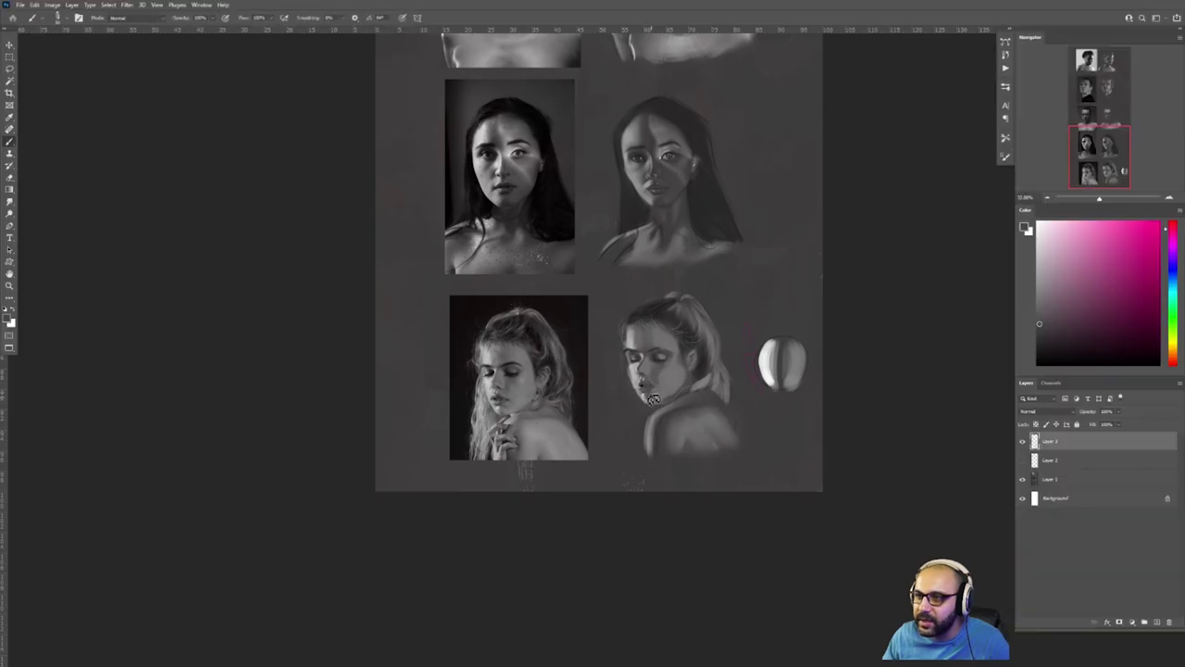
Step: Zoom out and toggle the sphere layer off and on to compare the bottom portrait pair
key("z")
left_click_drag(653, 398, 838, 379)
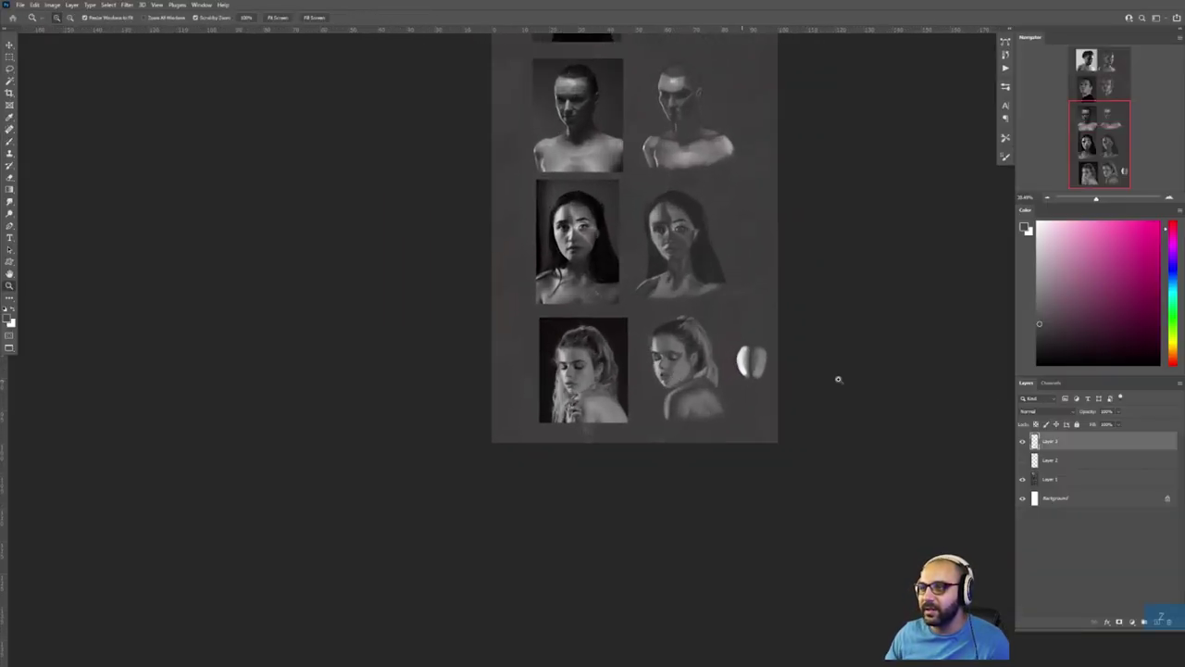
left_click(1023, 443)
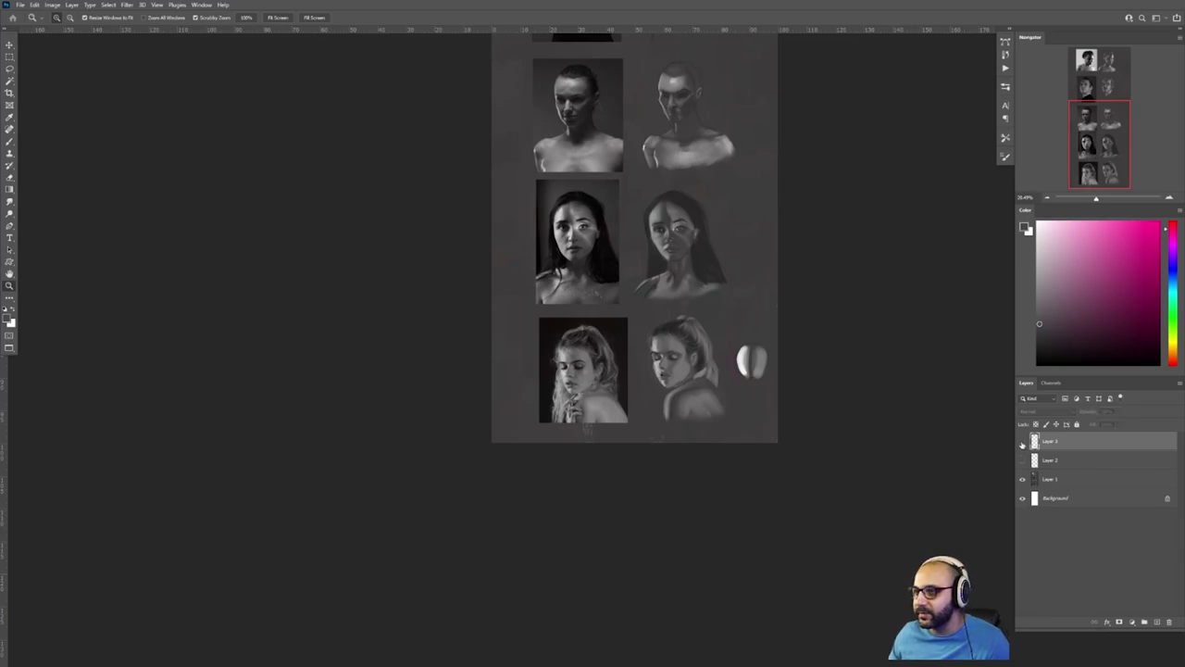
left_click(669, 369)
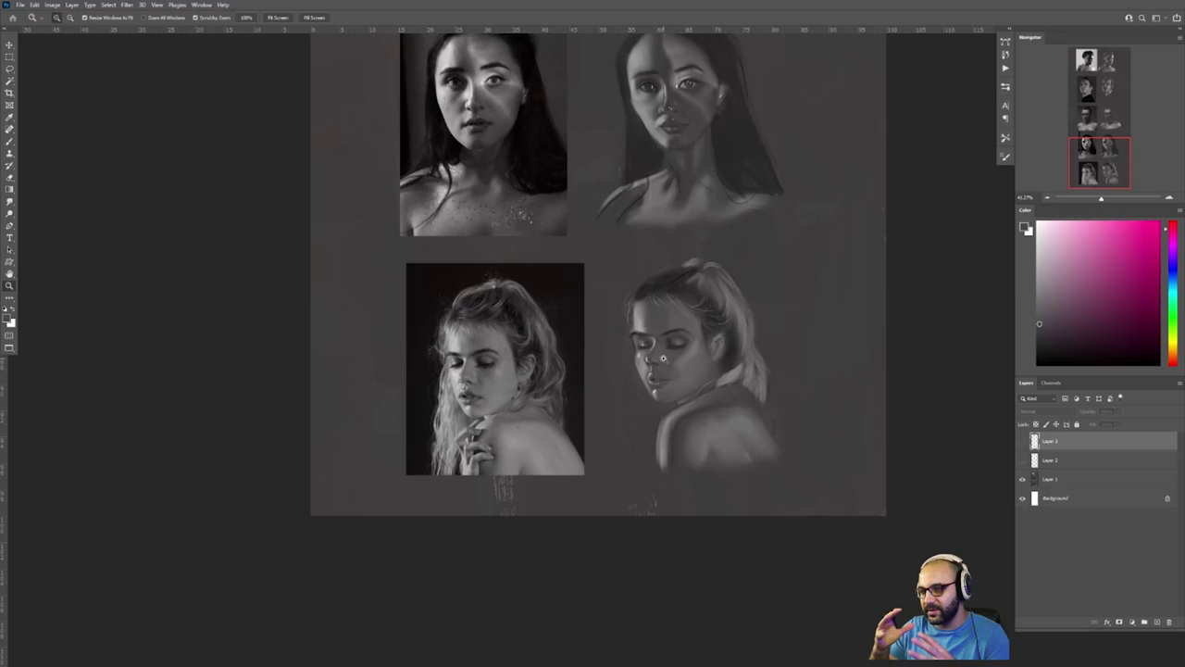
left_click(1023, 443)
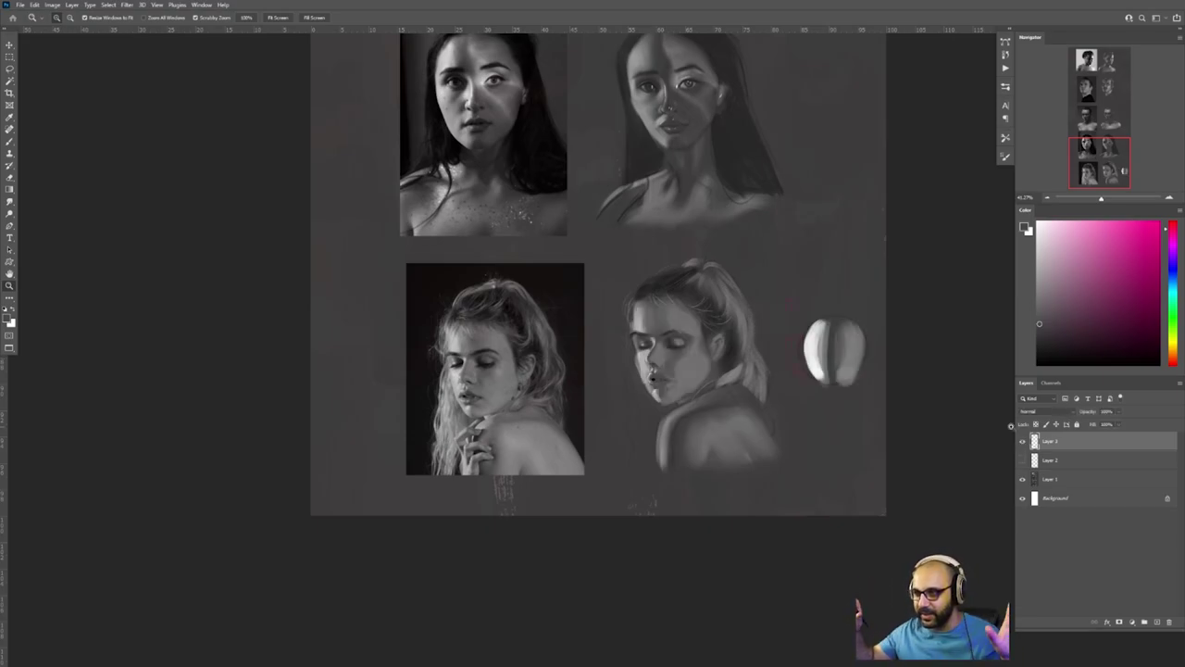
Step: Paint a lighter highlight stroke up the left side of the blonde portrait's forehead
left_click_drag(633, 375, 681, 308)
key("b")
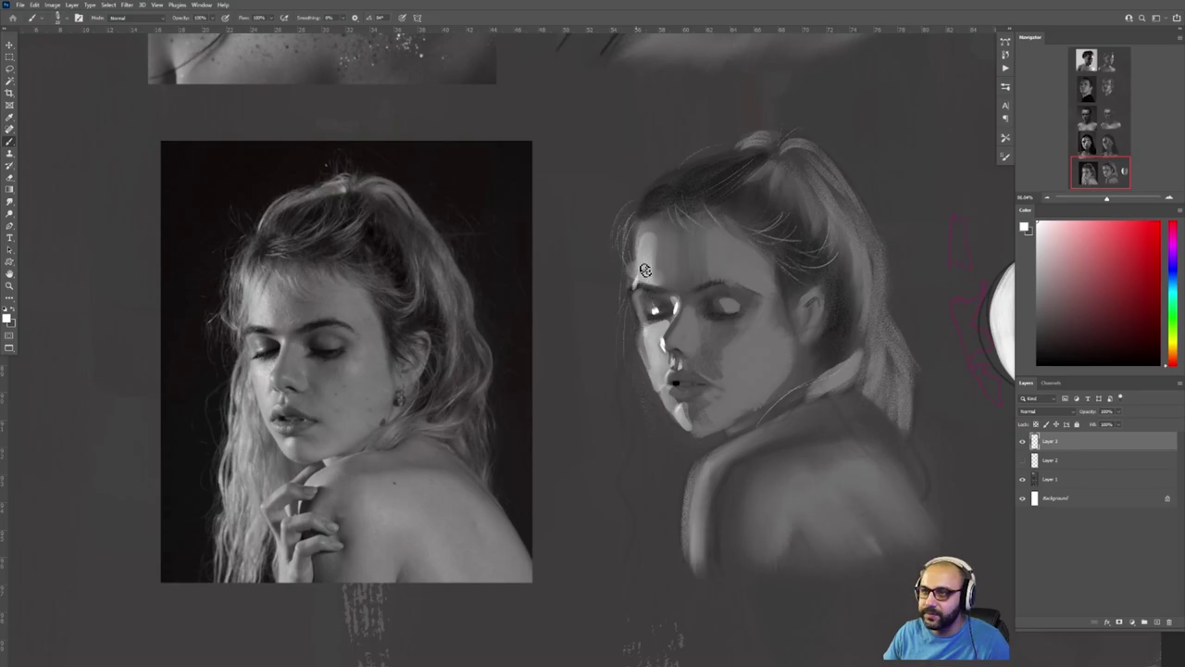
mouse_move(648, 274)
left_mouse_down()
mouse_move(645, 232)
mouse_move(645, 266)
left_mouse_up()
key("z")
scroll(655, 280, "down", 5)
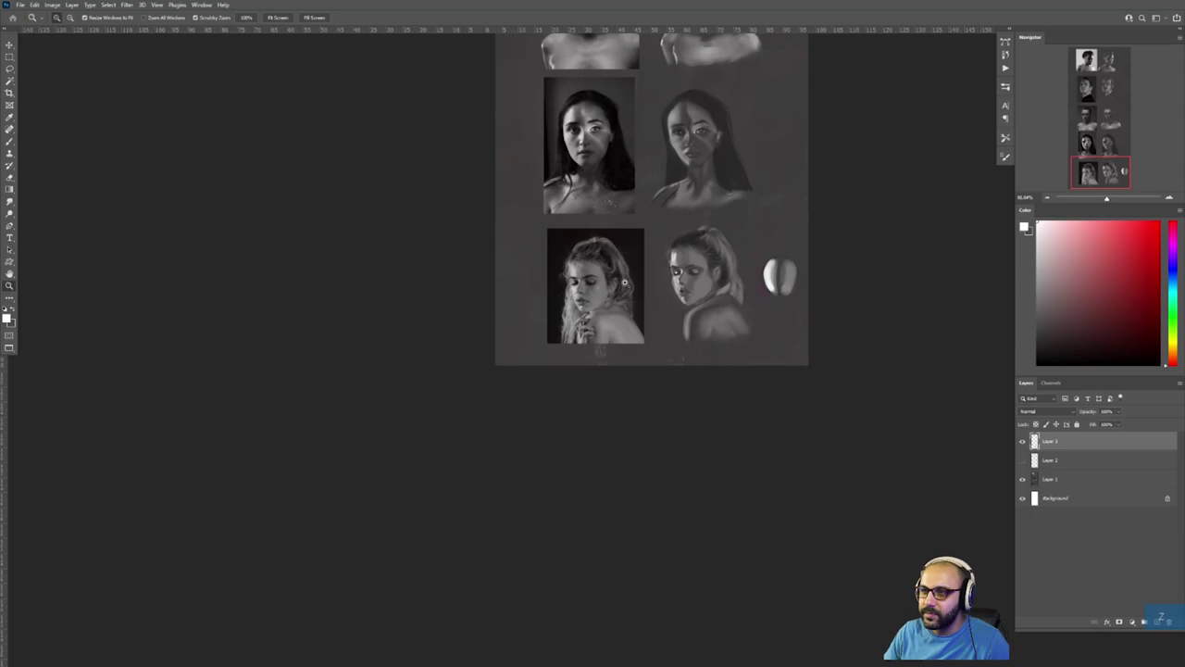
scroll(674, 294, "up", 2)
Step: Clean up with the Eraser and sample light and darker face greys to brighten the eyelids
key("e")
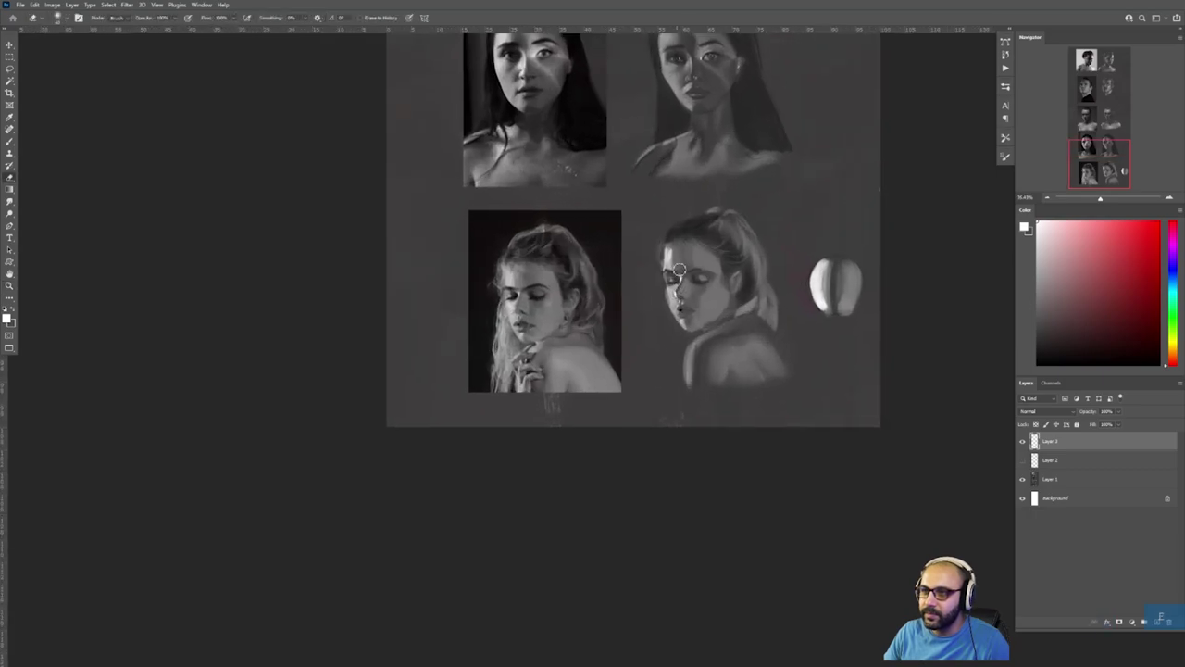
scroll(662, 276, "up", 3)
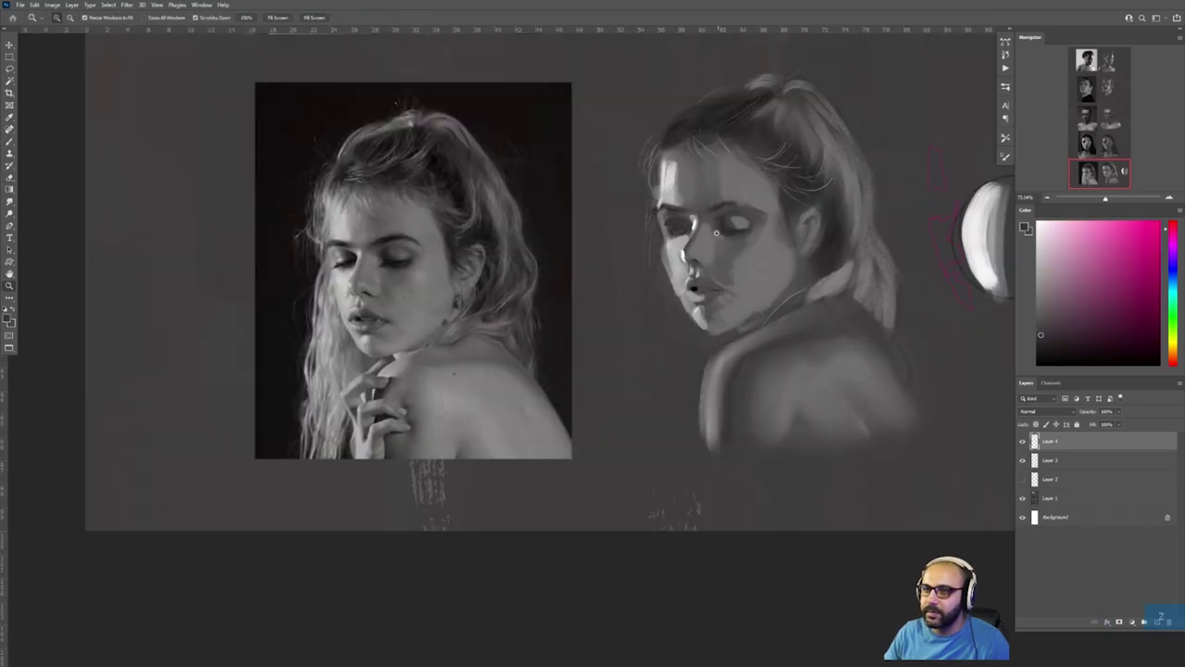
key("z")
key("b")
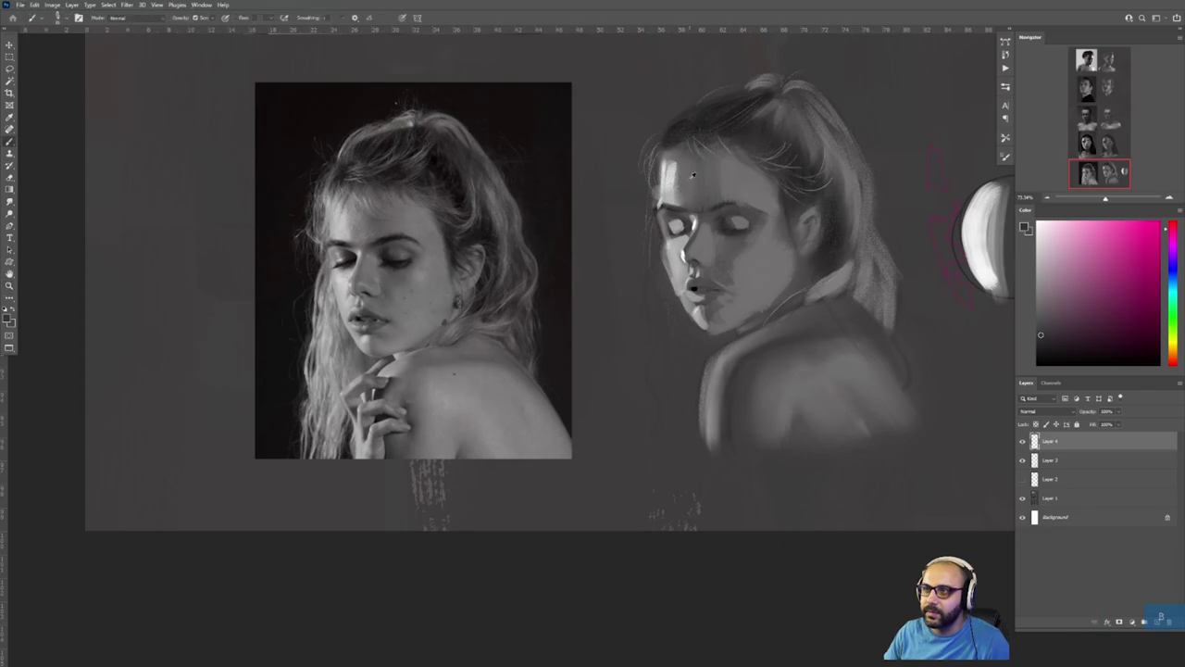
left_click(676, 227, "alt")
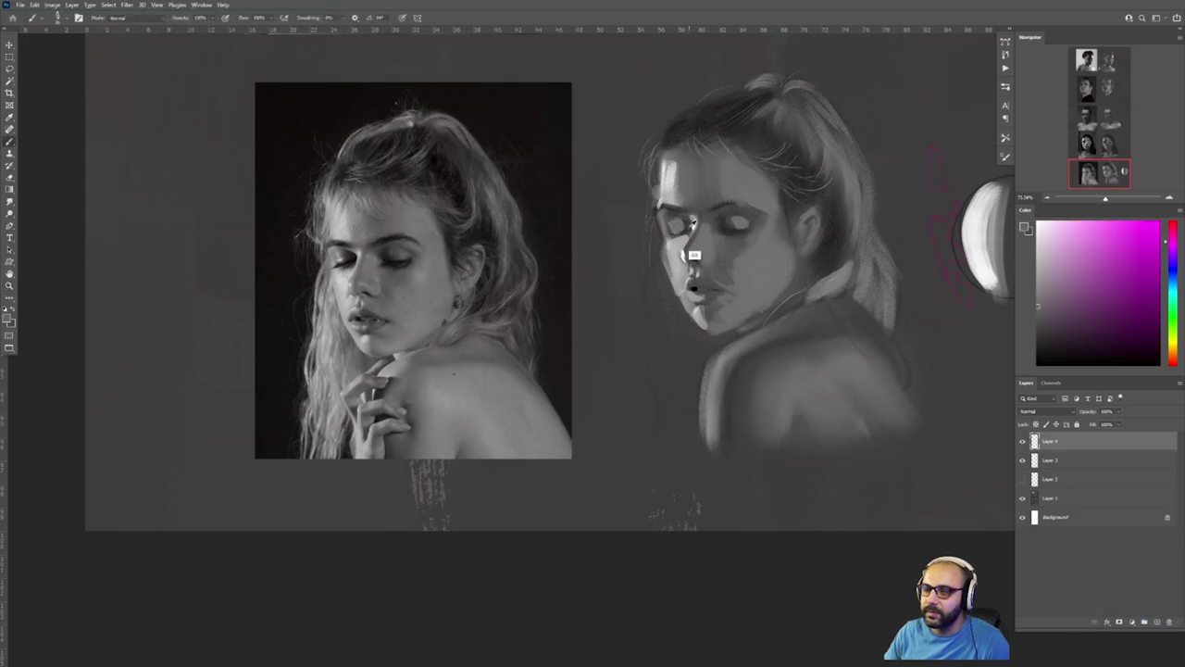
left_click(706, 257, "alt")
key("z")
scroll(704, 260, "down", 3)
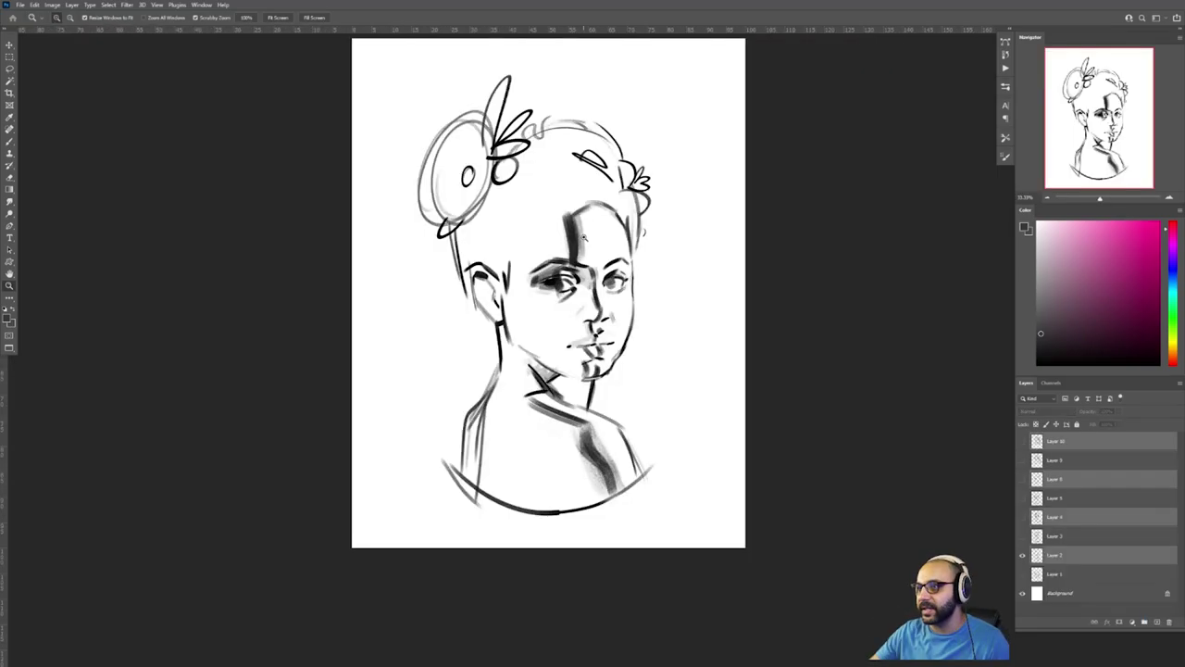
Step: Hide the curly-haired sketch, show the short-haired bust, and fill a new layer with flat grey
scroll(583, 238, "up", 2)
scroll(584, 243, "up", 1)
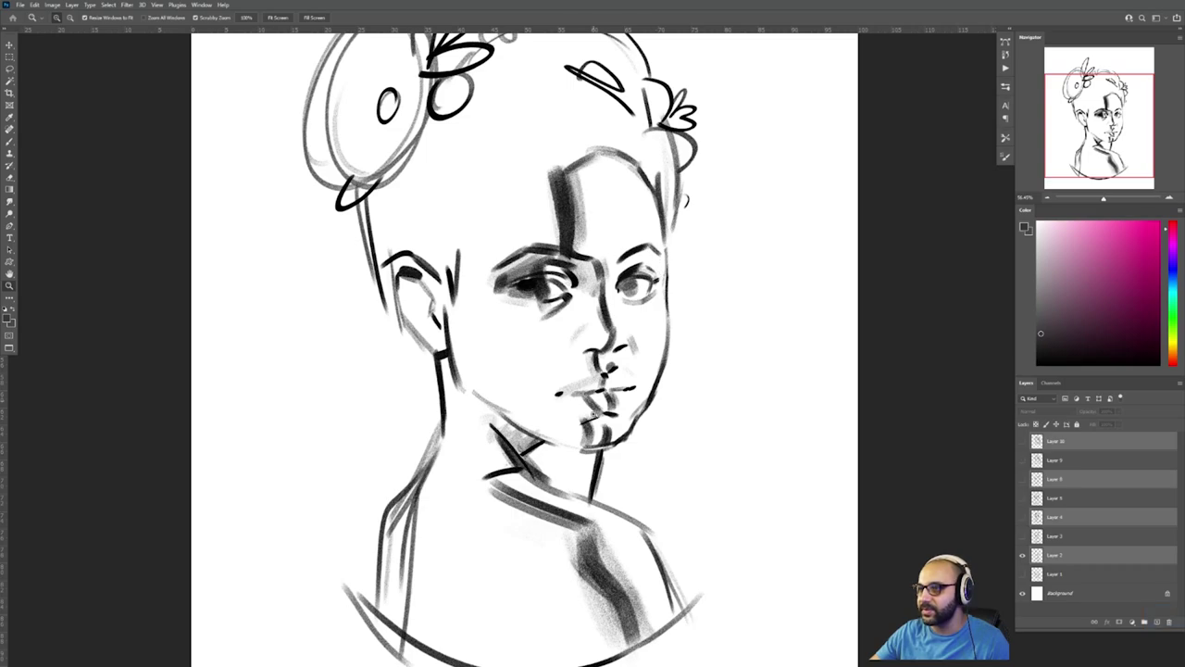
left_click(1022, 555)
left_click(1023, 517)
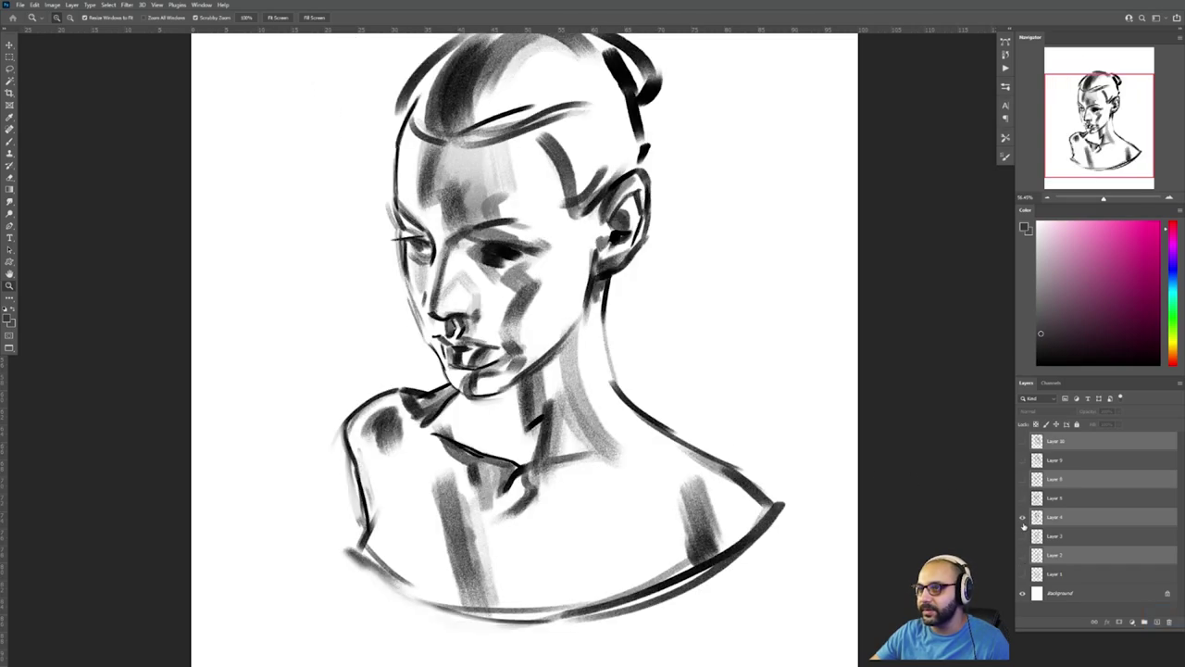
key("ctrl+shift+alt+n")
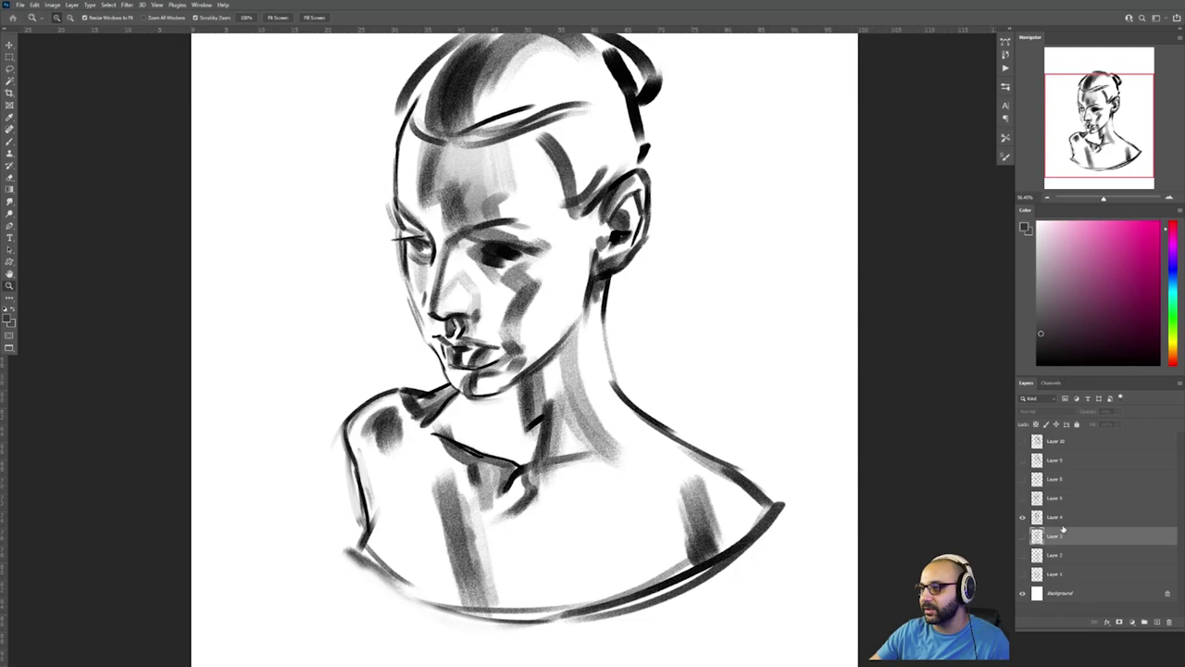
key("b")
left_click(1047, 278)
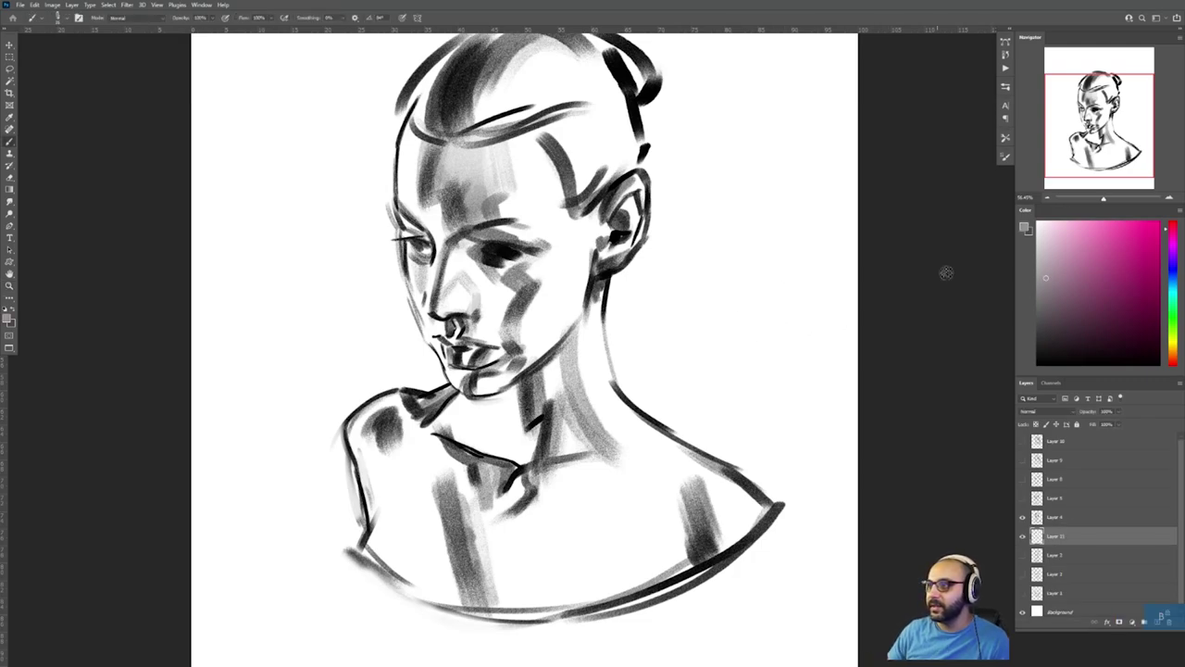
key("alt+BackSpace")
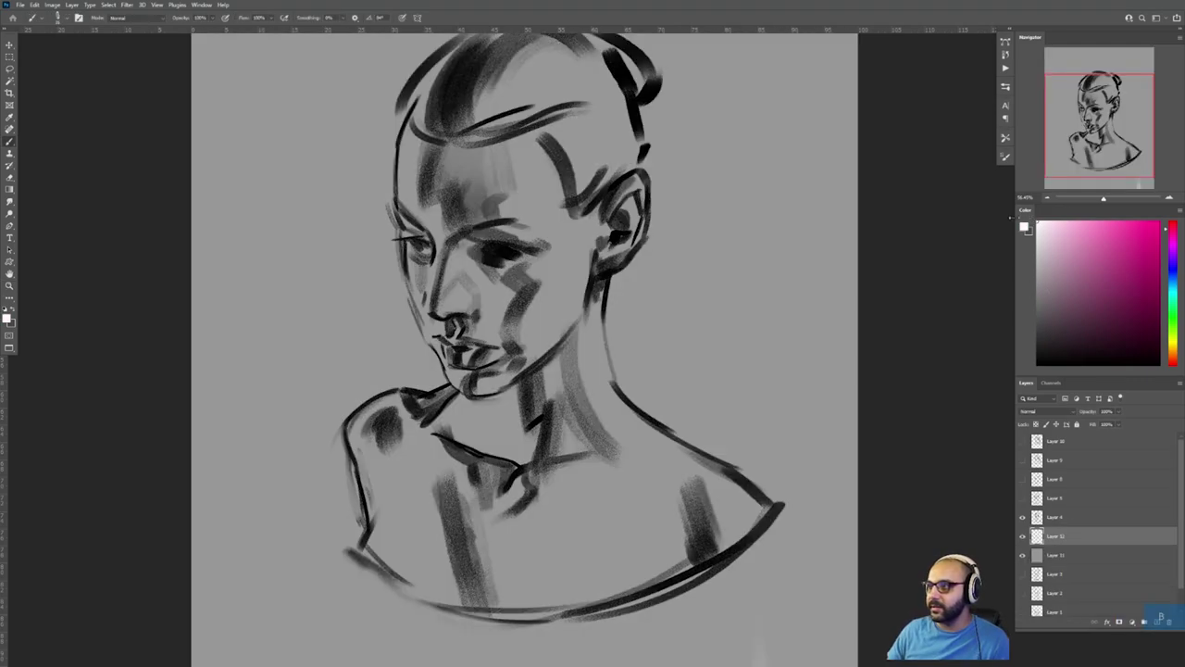
Step: Paint white highlights on the bust's forehead, left face, cheeks, nose, under-eye and right temple
mouse_move(405, 130)
left_mouse_down()
mouse_move(407, 206)
mouse_move(437, 234)
left_mouse_up()
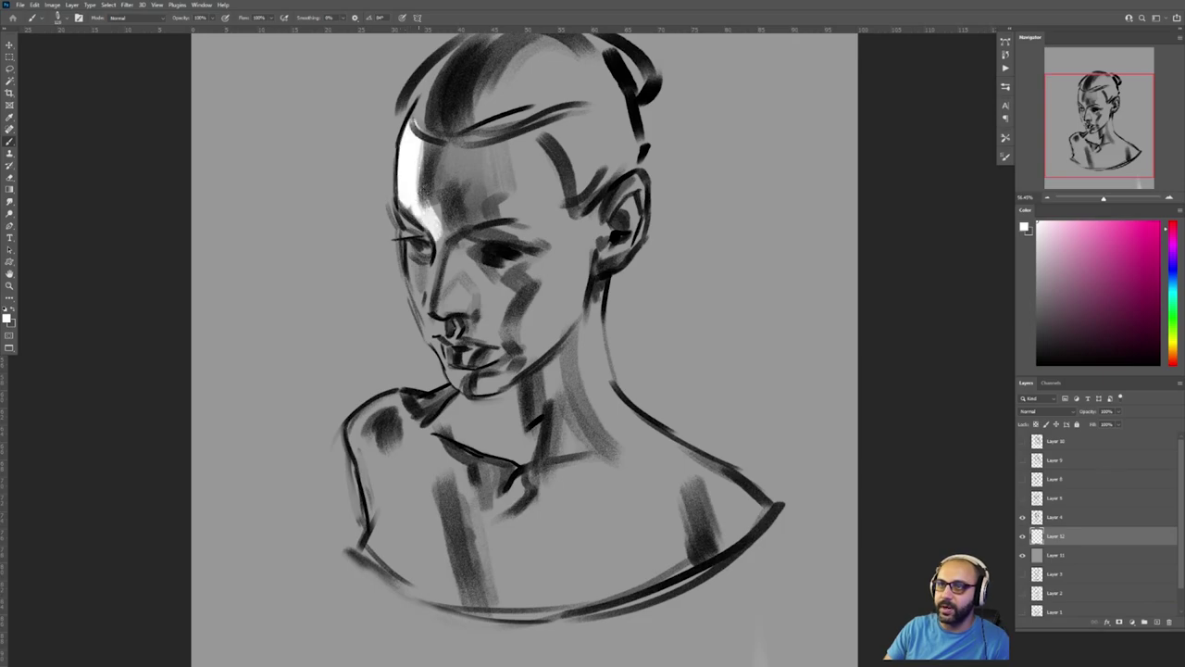
left_click_drag(437, 186, 428, 320)
mouse_move(411, 206)
left_mouse_down()
mouse_move(434, 343)
mouse_move(459, 385)
left_mouse_up()
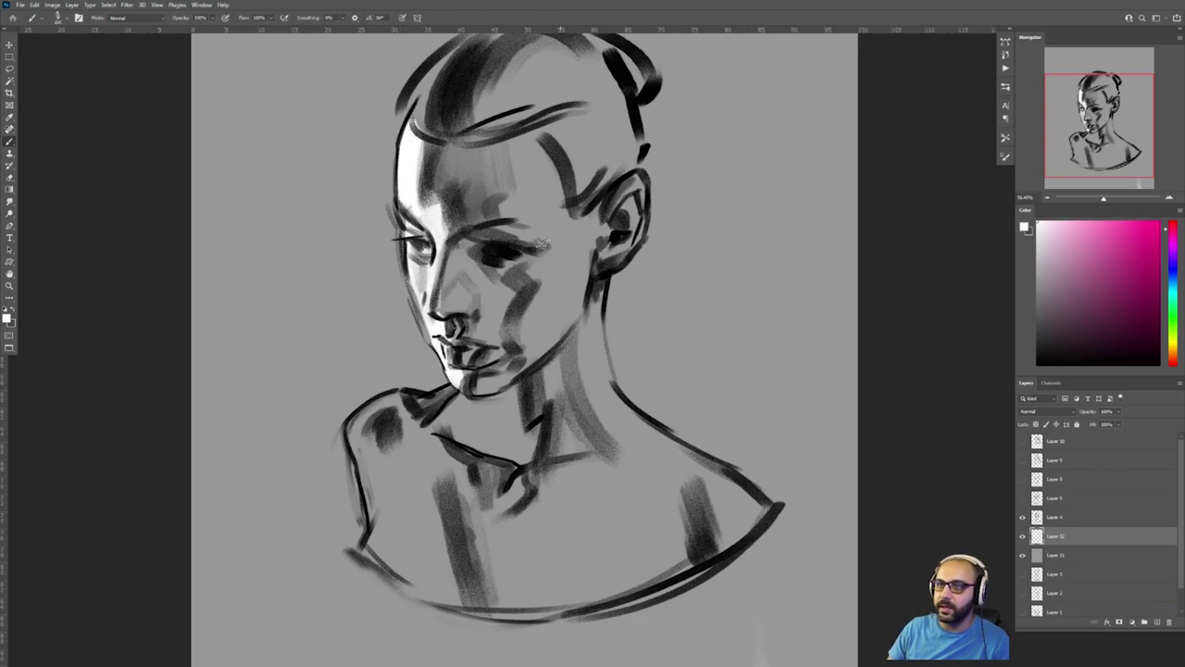
mouse_move(434, 265)
left_mouse_down()
mouse_move(452, 309)
mouse_move(469, 313)
left_mouse_up()
mouse_move(556, 278)
left_mouse_down()
mouse_move(539, 239)
mouse_move(556, 310)
mouse_move(547, 361)
left_mouse_up()
mouse_move(523, 148)
left_mouse_down()
mouse_move(574, 246)
mouse_move(558, 341)
left_mouse_up()
key("z")
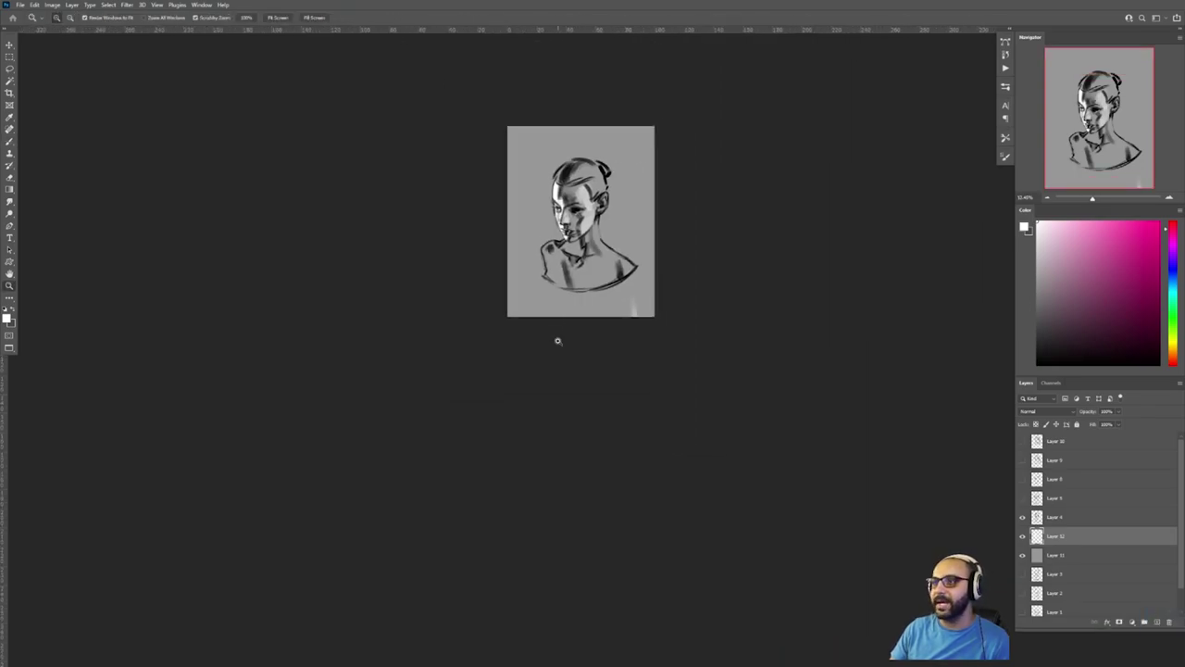
Step: Pan and zoom back across the studies sheet to the upward-gazing man and slick-haired woman pairs
left_click_drag(561, 189, 630, 191)
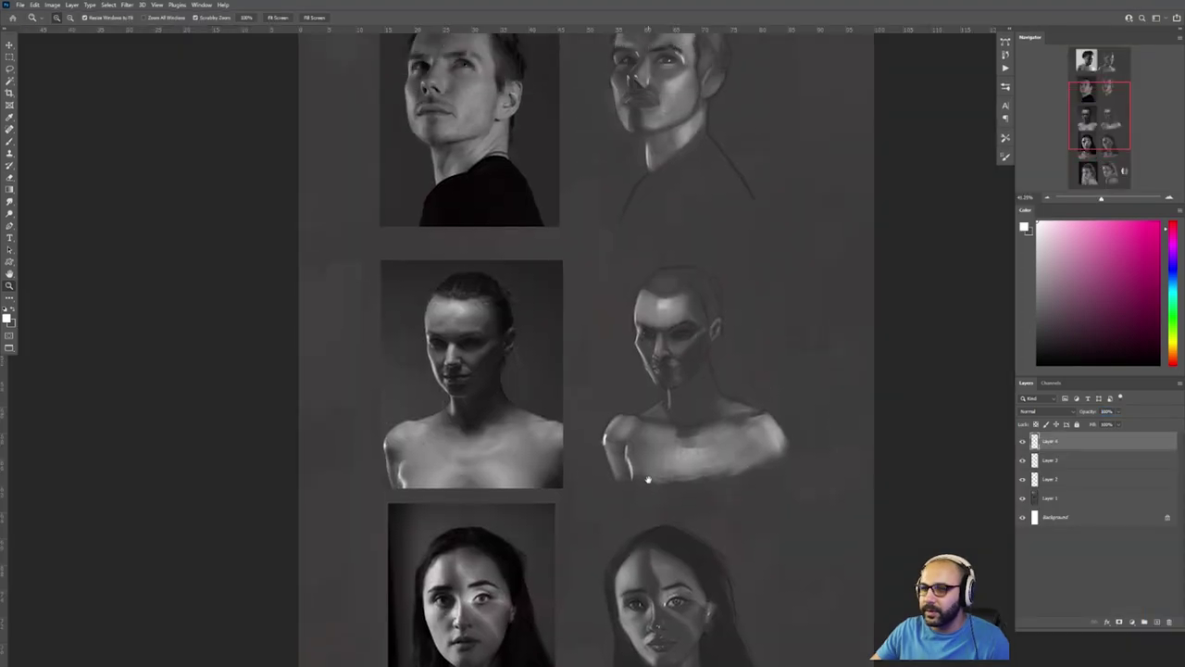
scroll(602, 180, "up", 5)
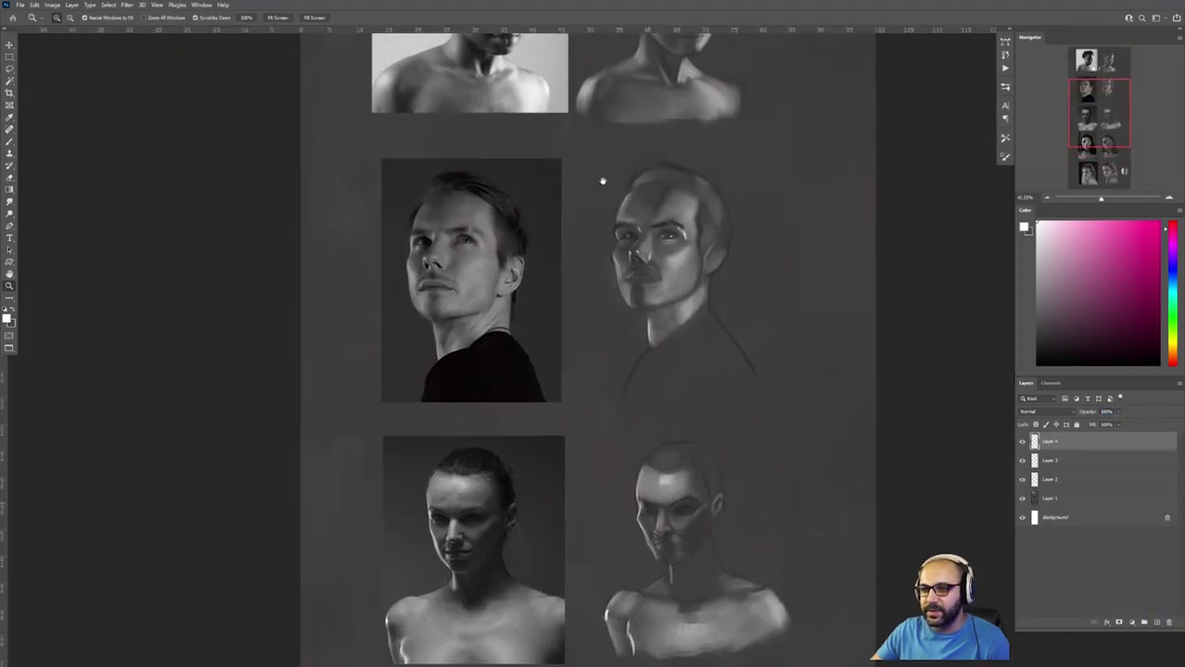
left_click_drag(602, 180, 610, 340)
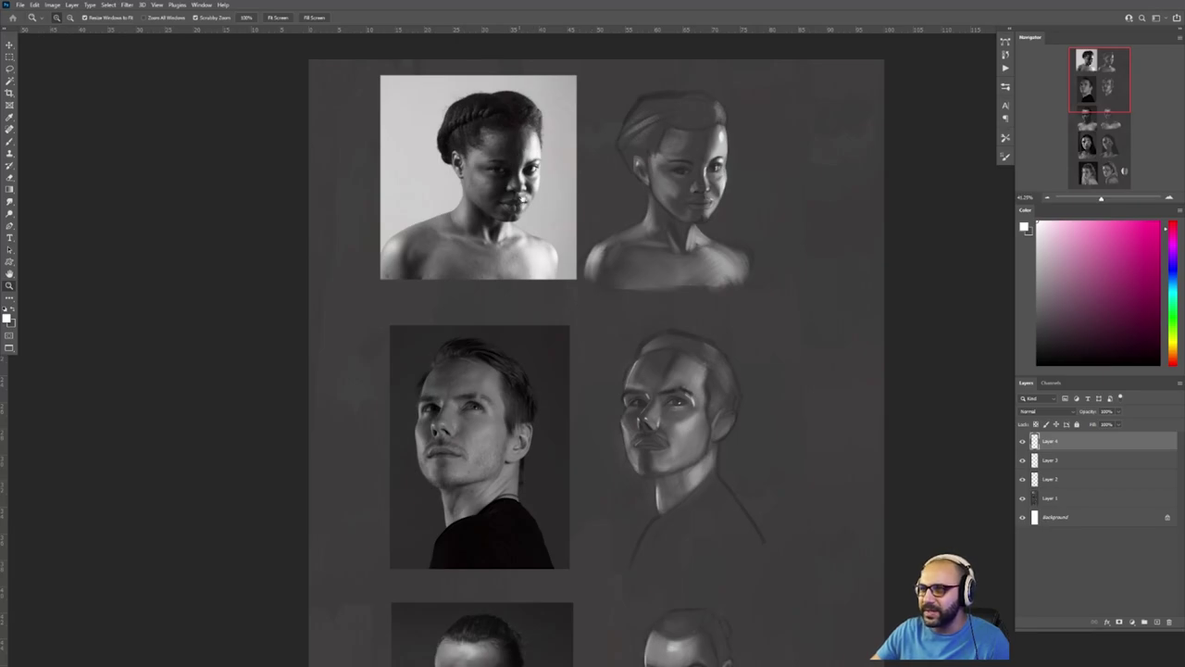
scroll(509, 217, "down", 5)
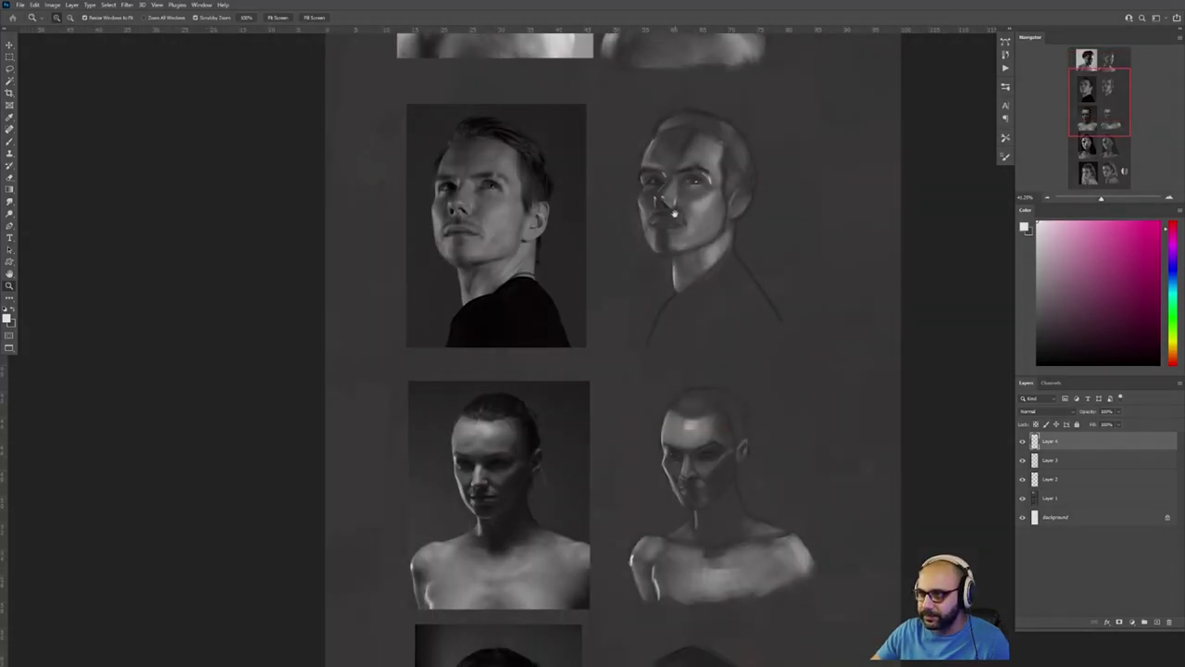